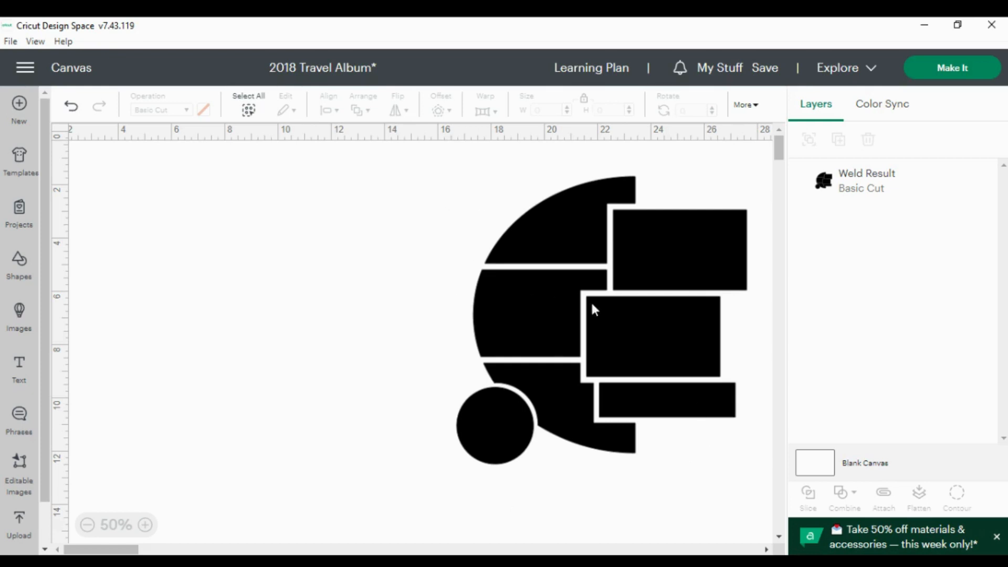
Move the black welded design further right to free up canvas space for building the new layout
click(579, 309)
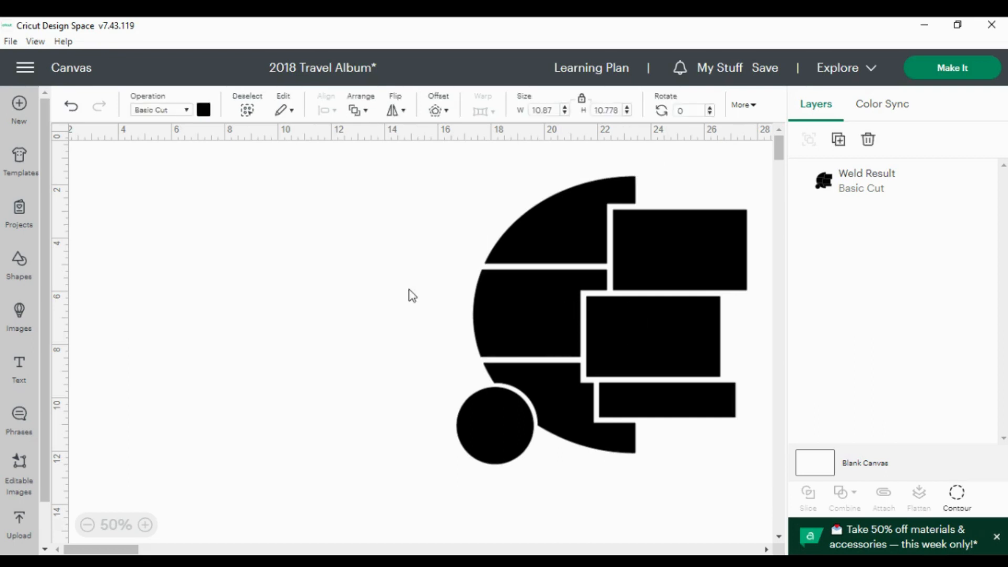
click(405, 288)
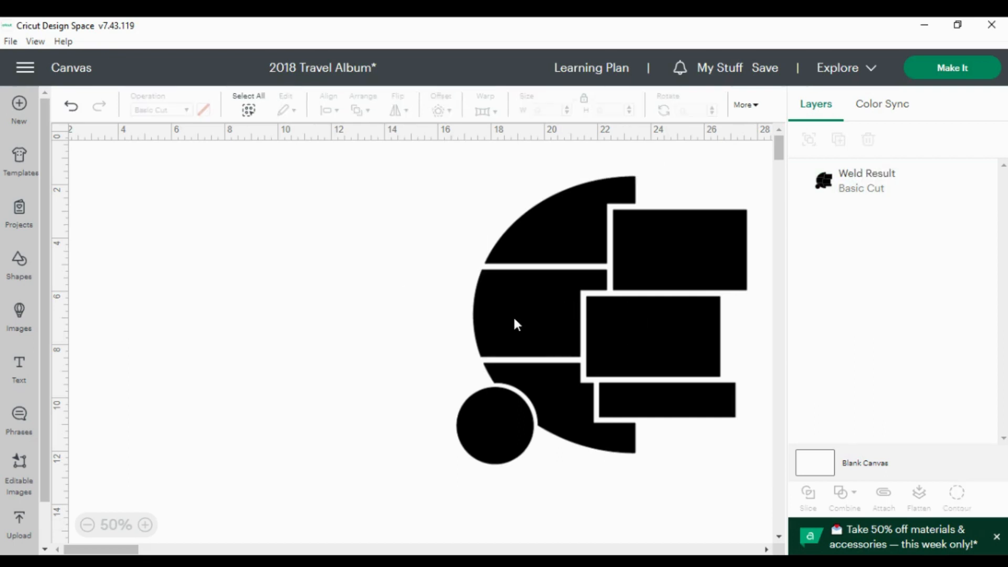
drag(513, 315, 540, 313)
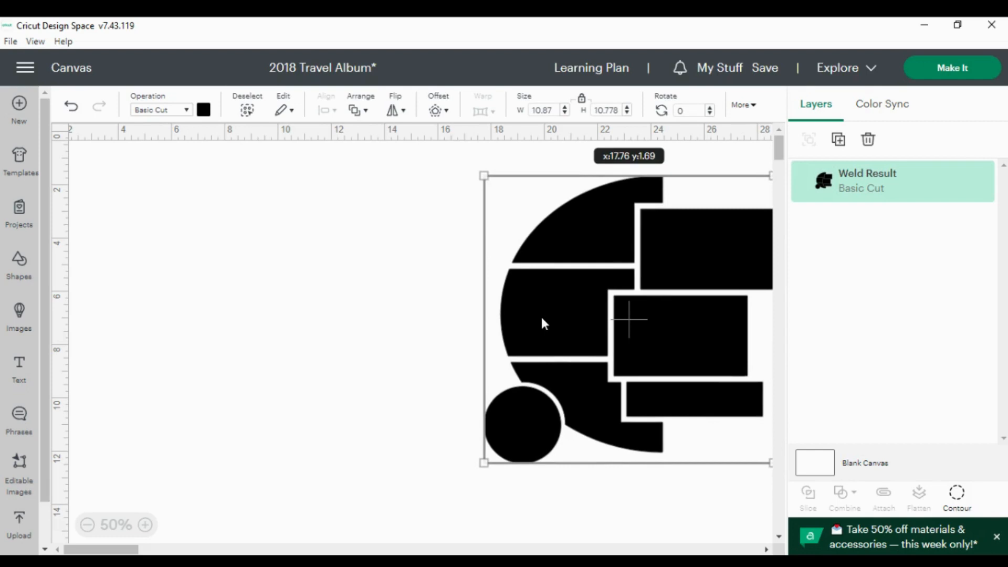
key(shift+Right)
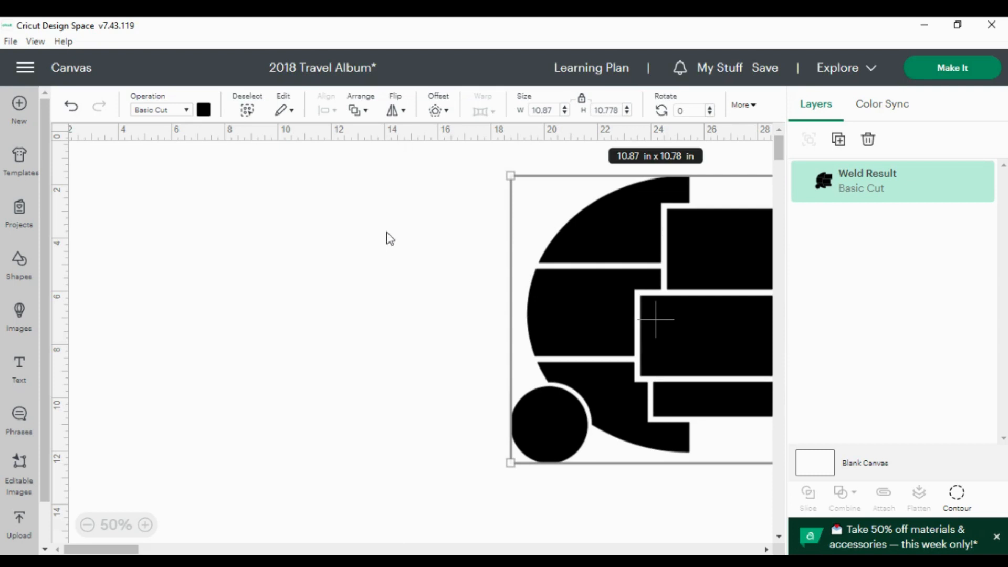
click(358, 219)
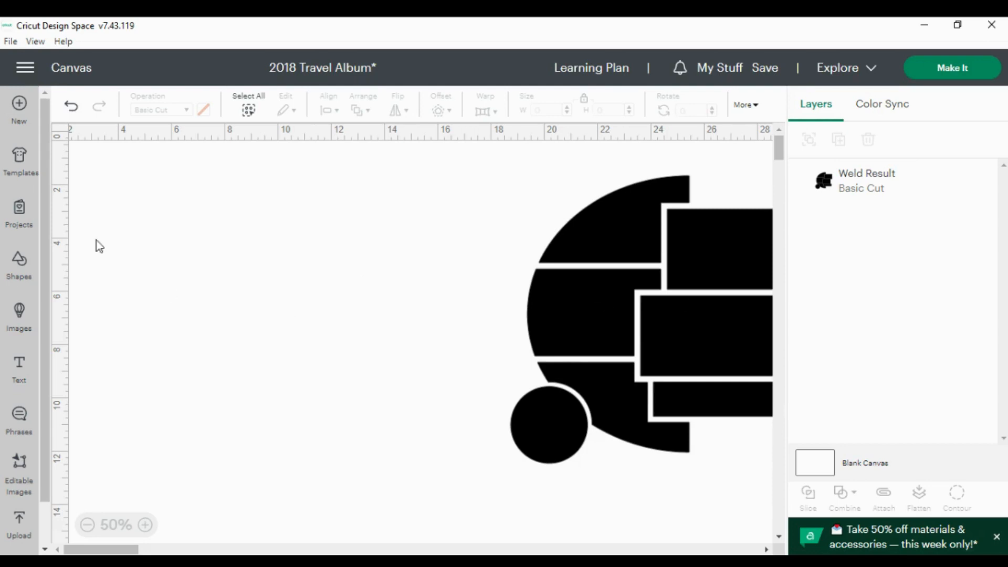
Add a basic half circle, a square and a circle to the canvas
click(18, 271)
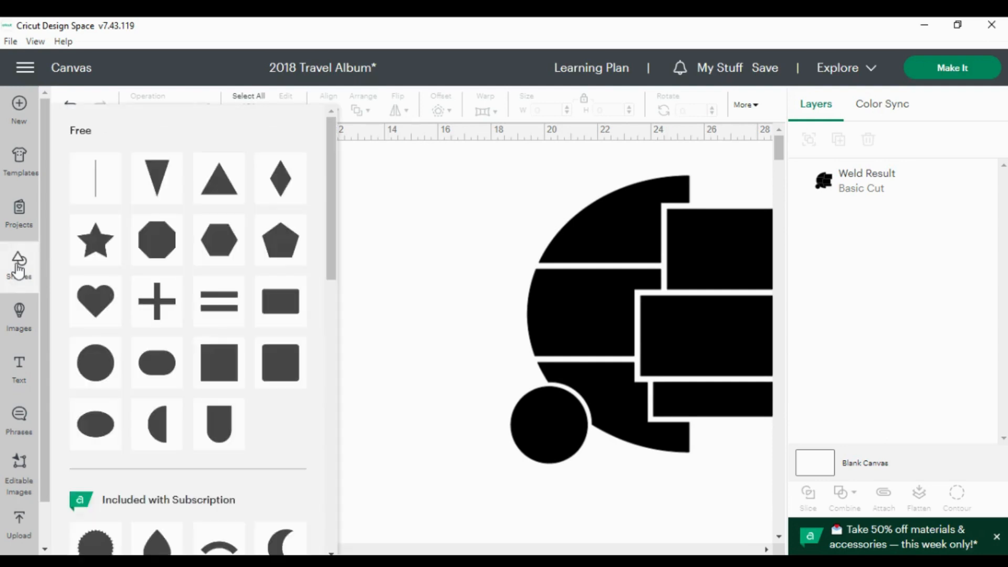
click(161, 433)
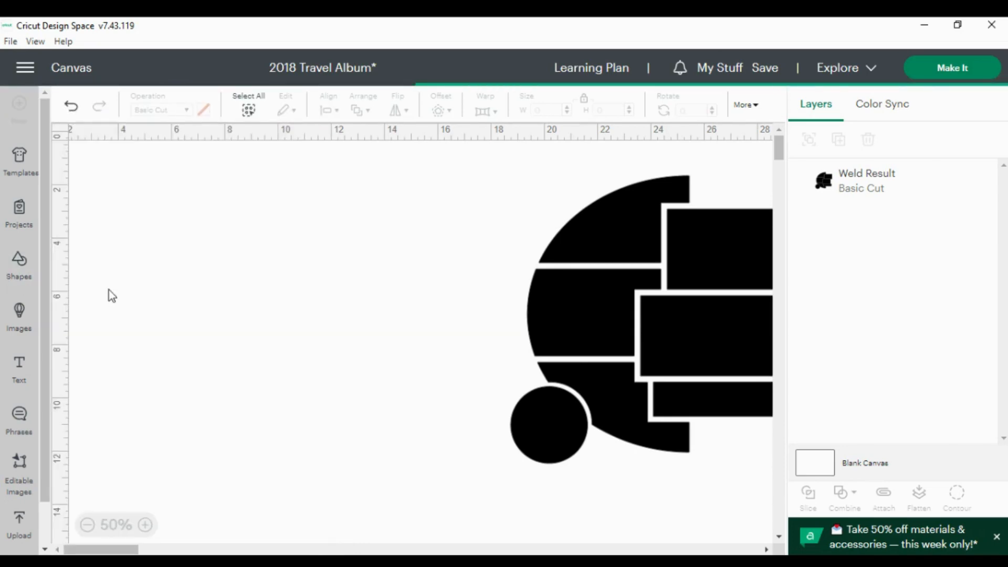
click(19, 268)
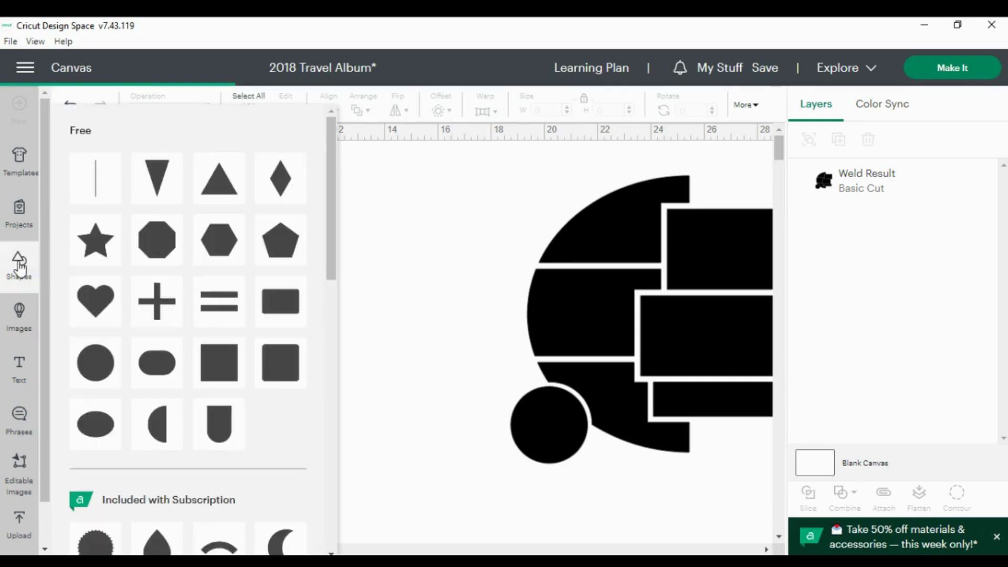
click(224, 360)
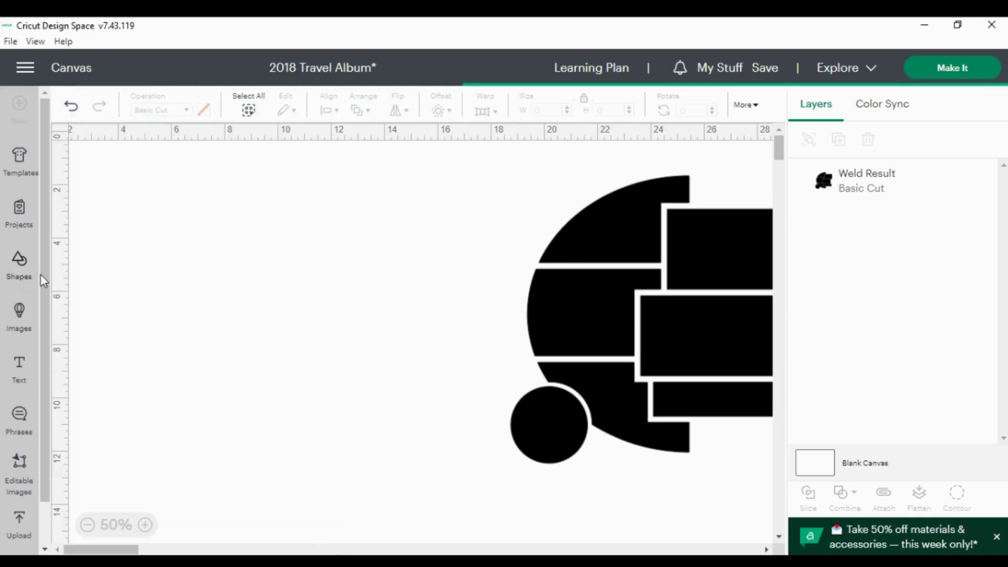
click(20, 266)
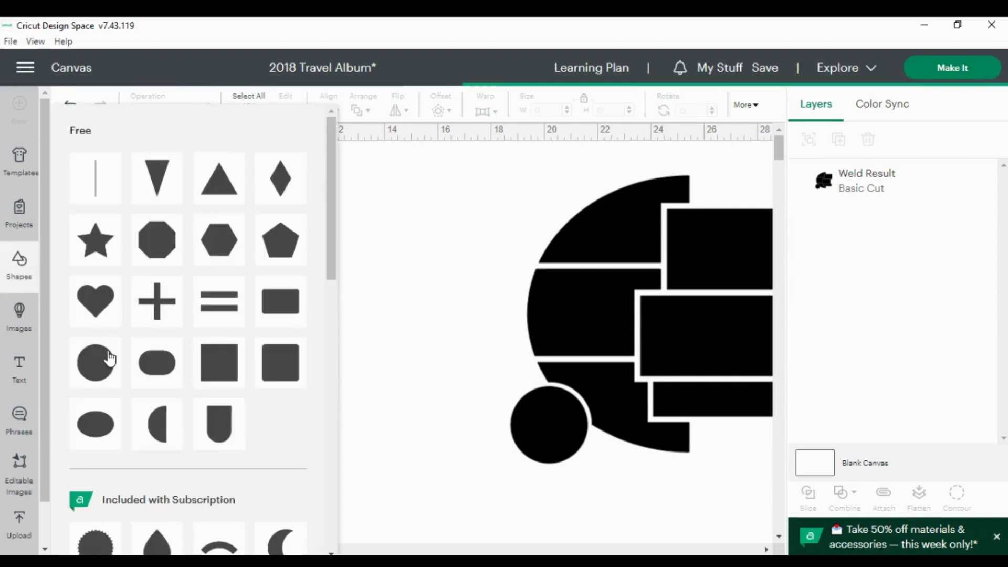
click(489, 204)
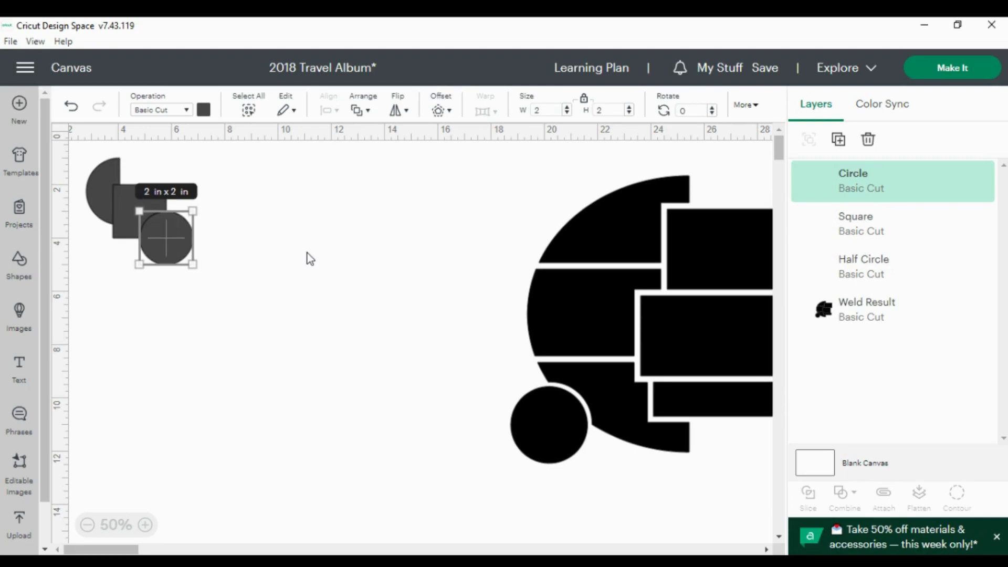
Set the circle aside above the black welded design and the square near the canvas's lower edge, clear of the half circle
click(169, 244)
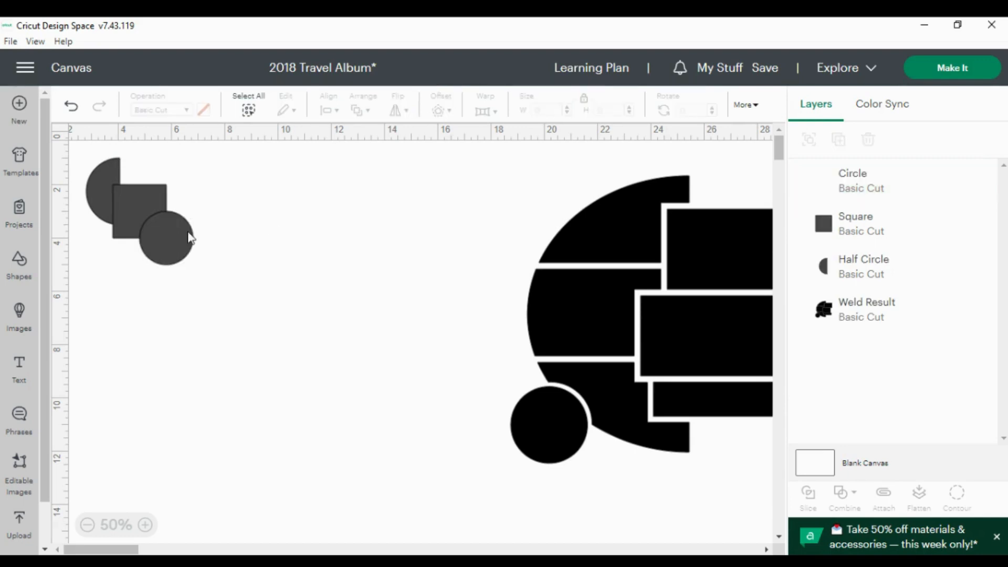
drag(160, 245, 725, 187)
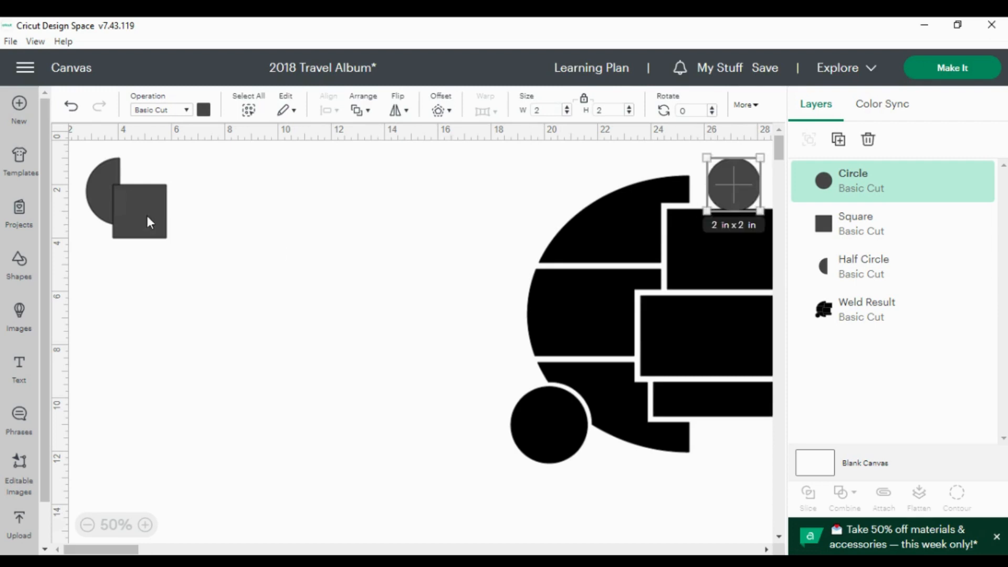
drag(147, 216, 232, 497)
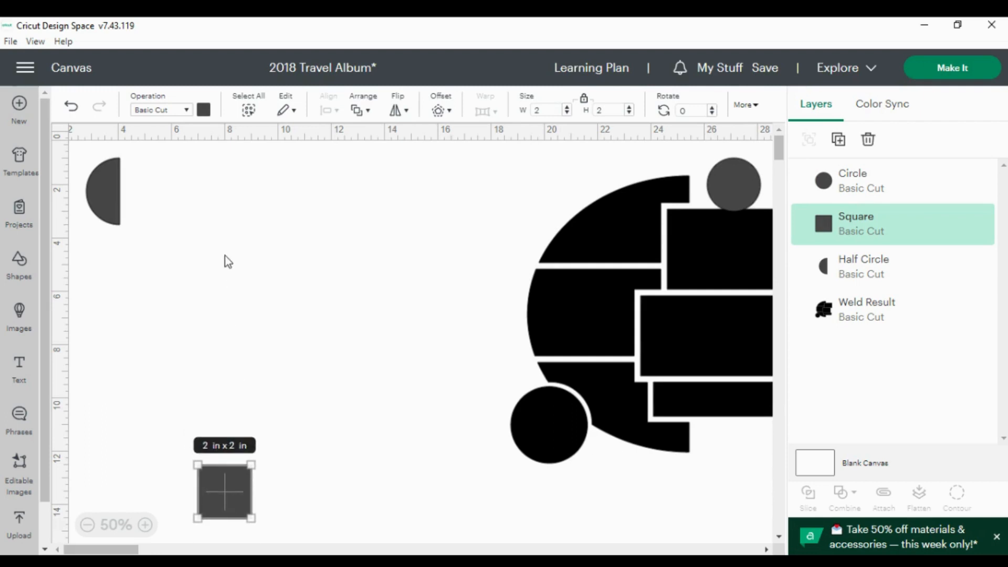
Resize the half circle to 6 in wide by 10.5 in high with unlocked proportions and shift it slightly right and down
click(101, 191)
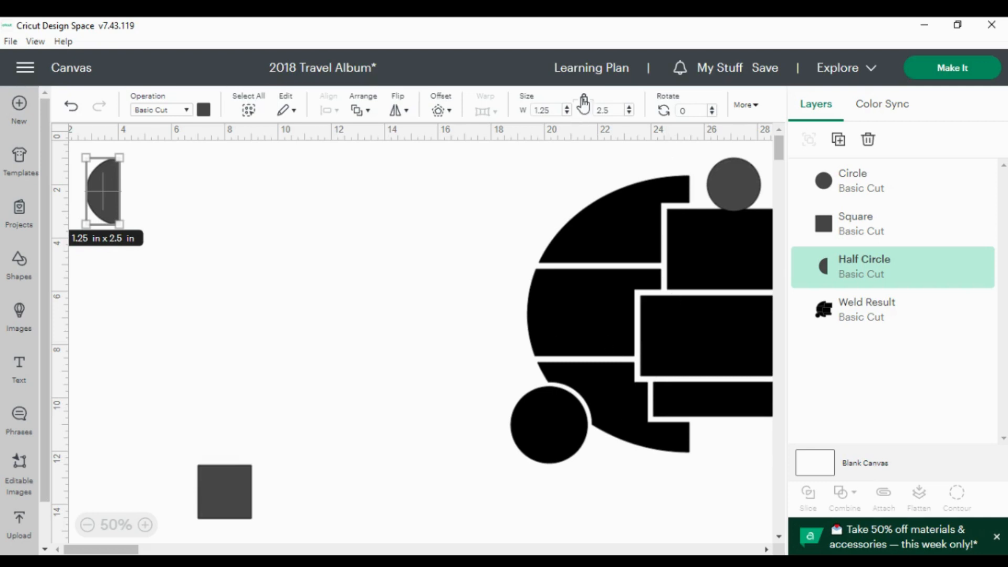
click(556, 110)
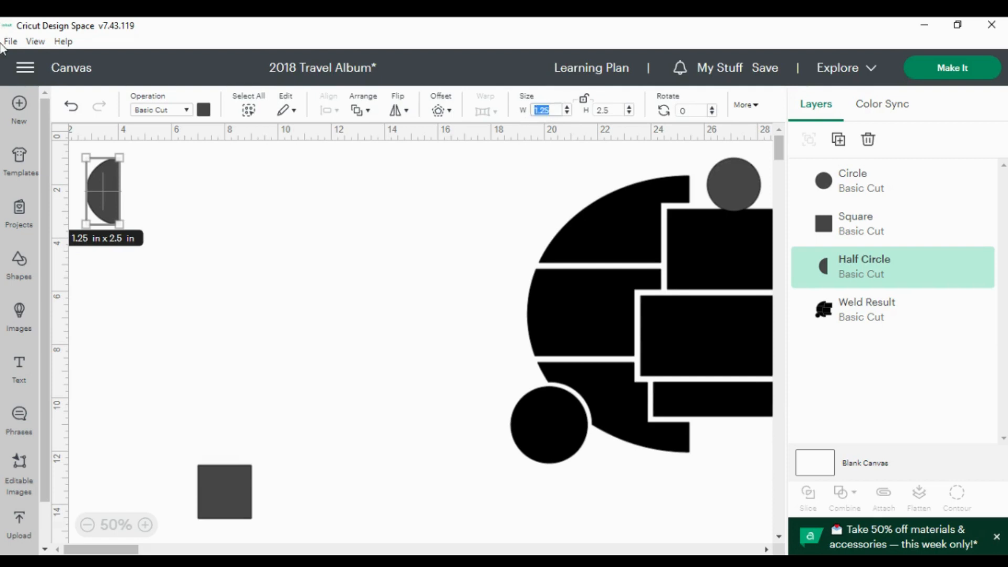
text(6)
key(Tab)
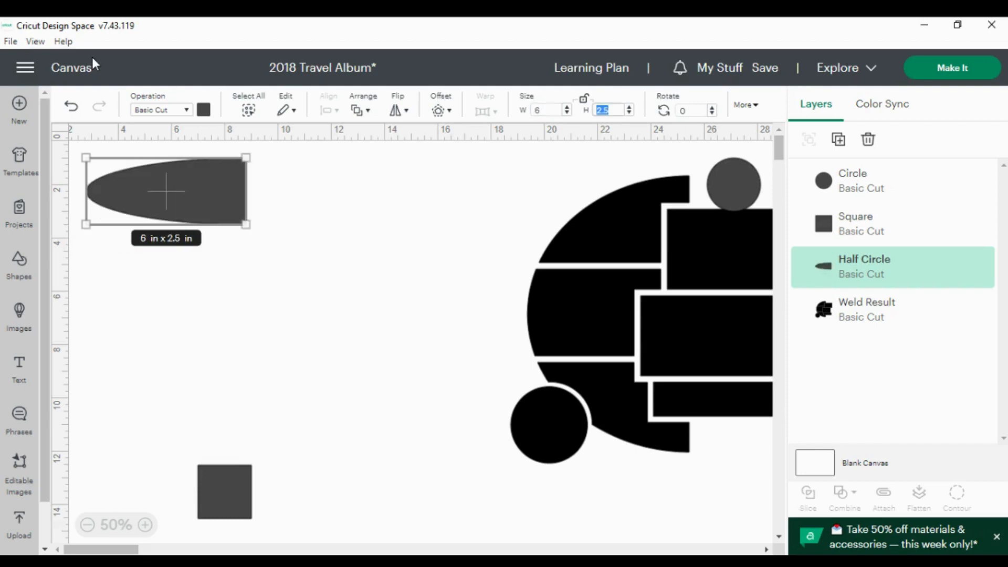
text(10.5)
key(Tab)
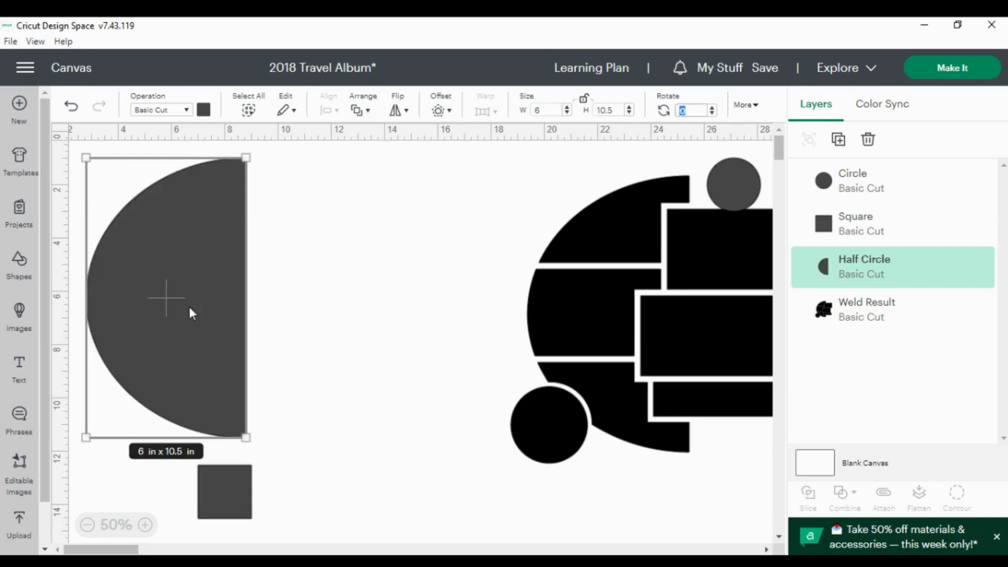
drag(189, 307, 261, 335)
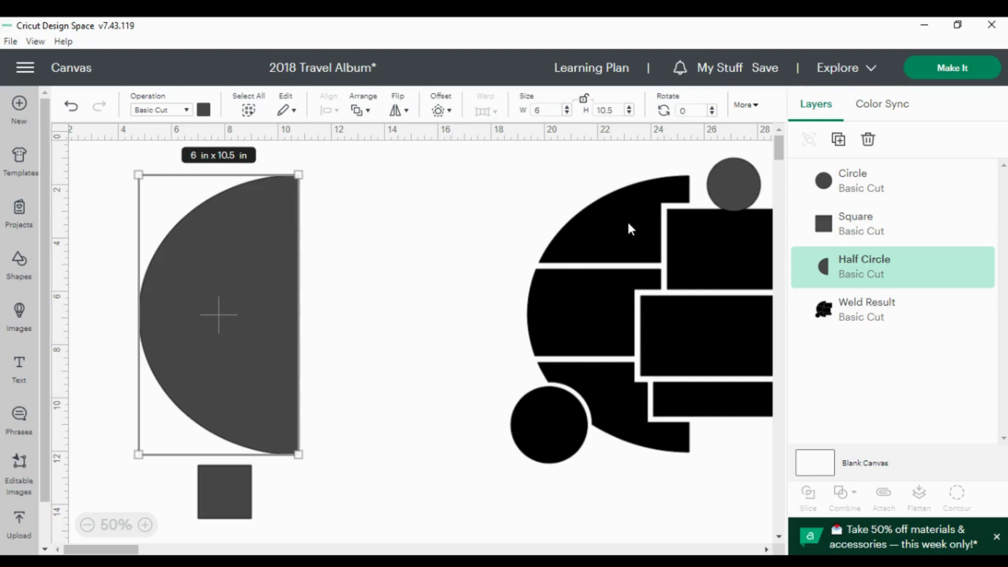
Move the square to the right of the half circle and place a copy of it beside the circle over the black design
click(238, 496)
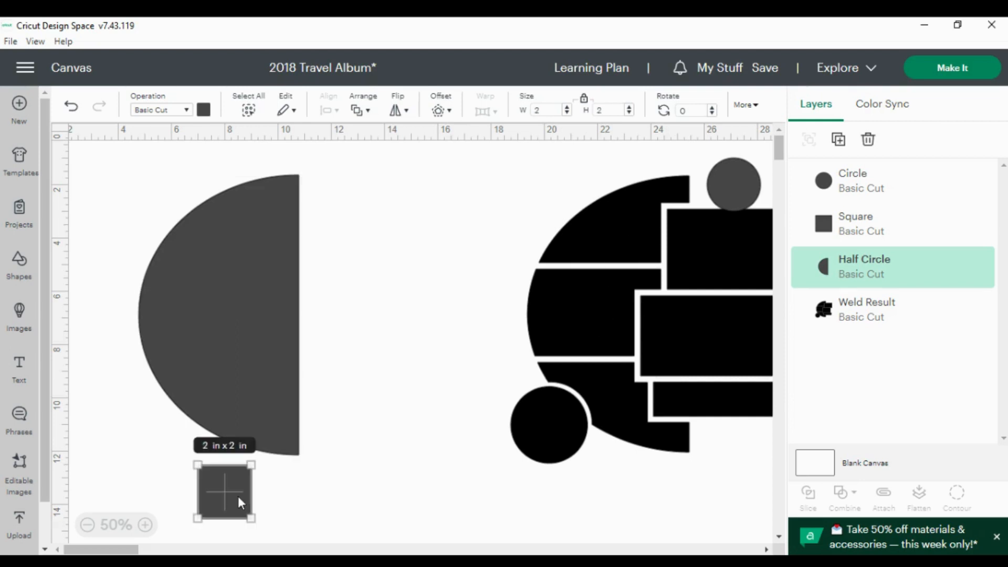
drag(238, 496, 472, 224)
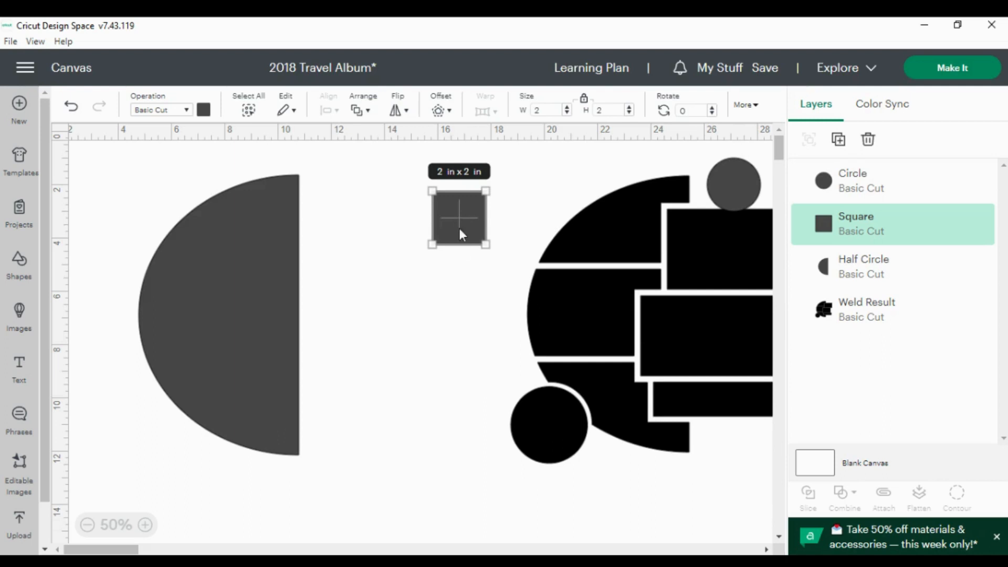
key(ctrl+v)
drag(205, 272, 710, 209)
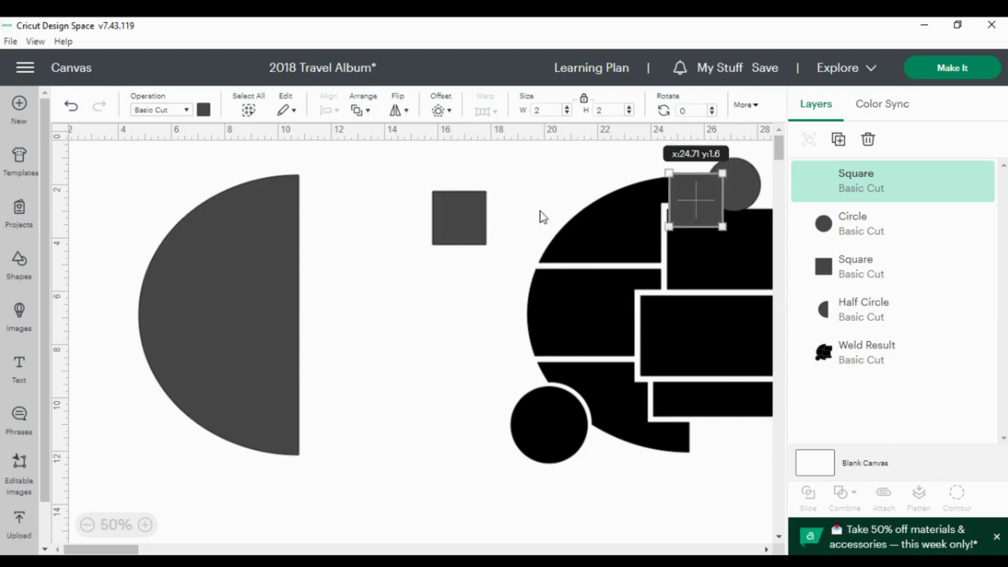
drag(468, 216, 407, 234)
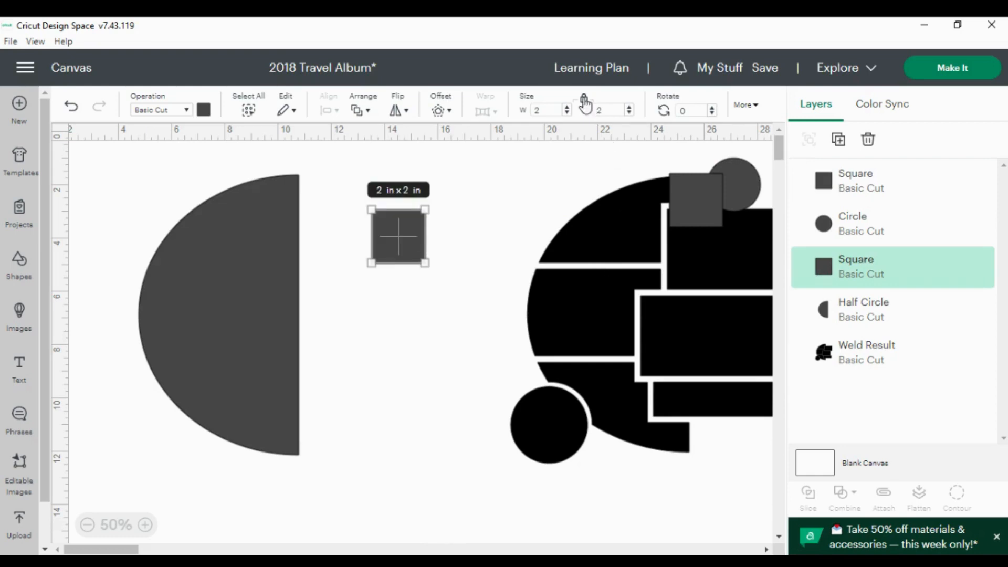
Resize the square beside the half circle into a thin strip 6 in wide by 0.25 in high
click(524, 111)
text(6)
key(Tab)
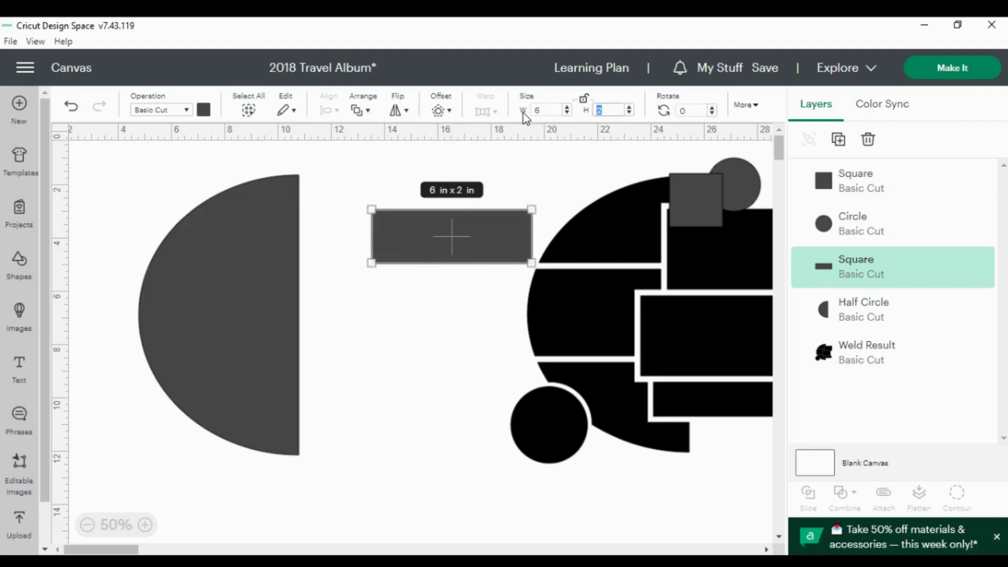
text(.25)
key(Tab)
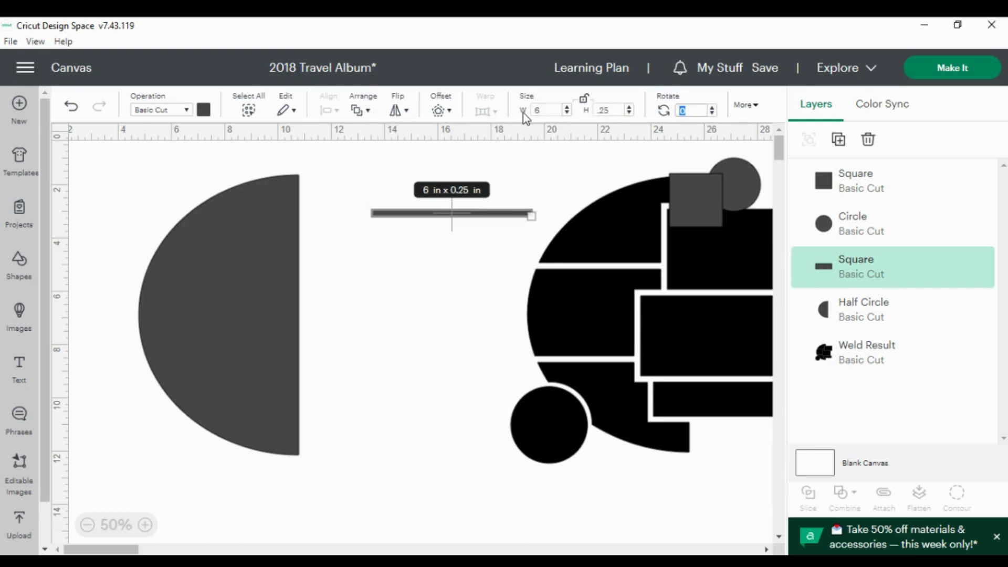
Duplicate the thin strip and lay both strips horizontally across the half circle, dividing it into three sections
click(839, 140)
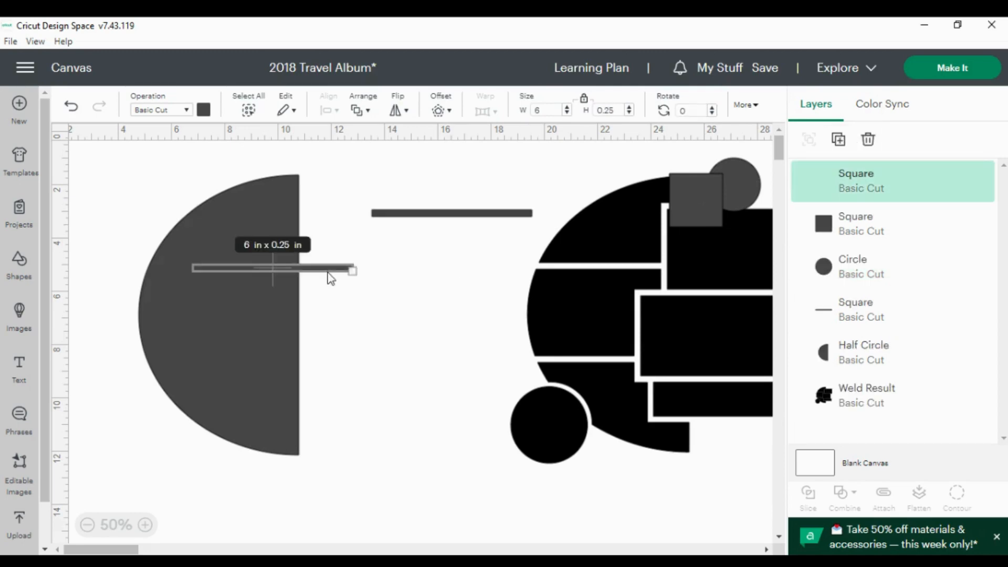
drag(326, 275, 275, 251)
click(407, 286)
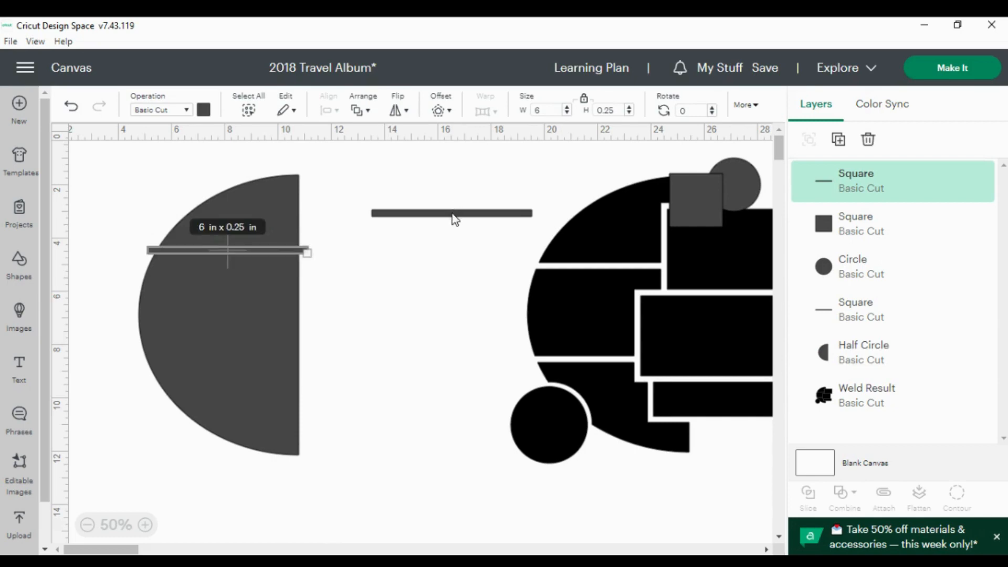
drag(454, 215, 219, 351)
click(469, 259)
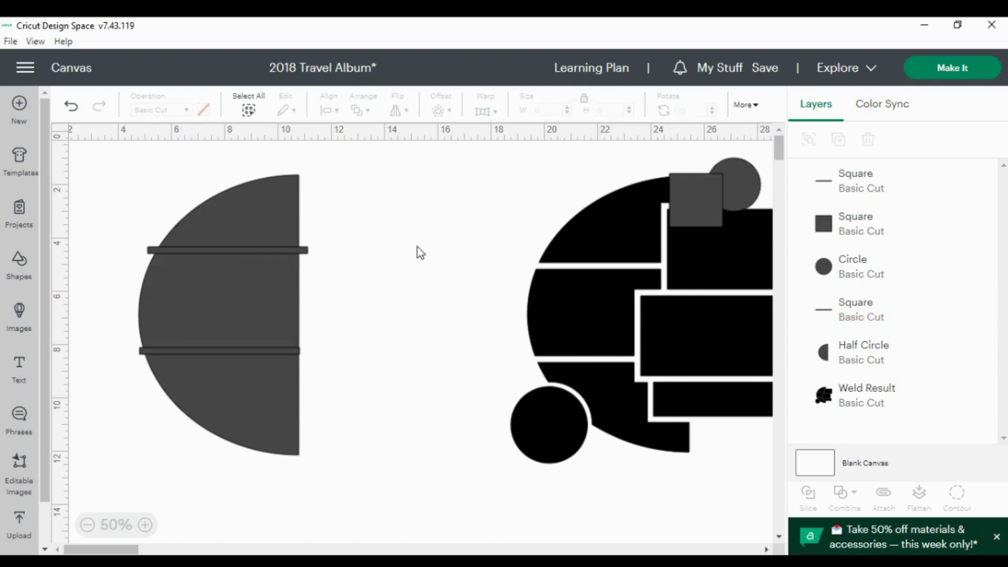
Shift the black welded design slightly right and up, and undo the displacement of the half circle
drag(597, 234, 637, 224)
drag(167, 182, 263, 276)
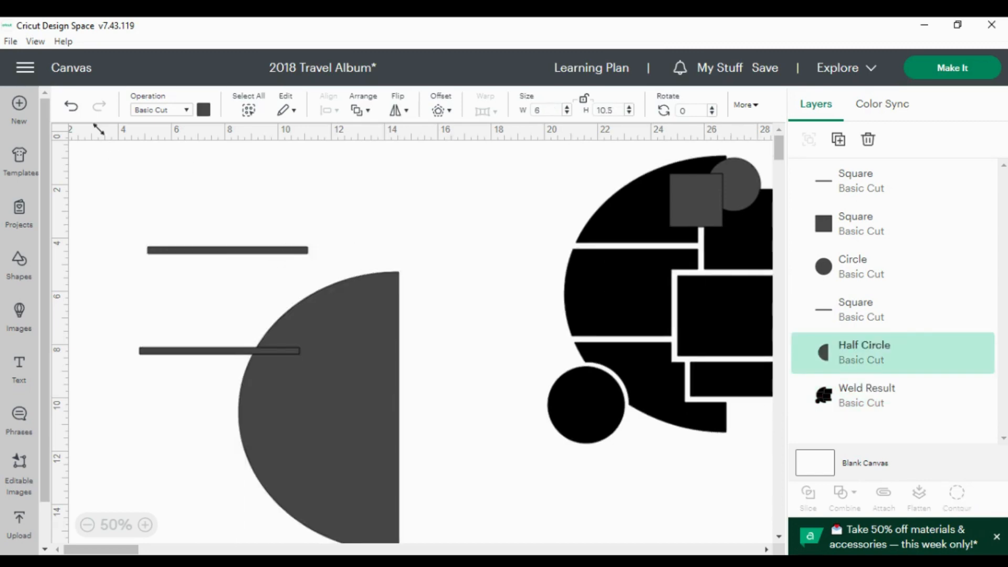
click(69, 107)
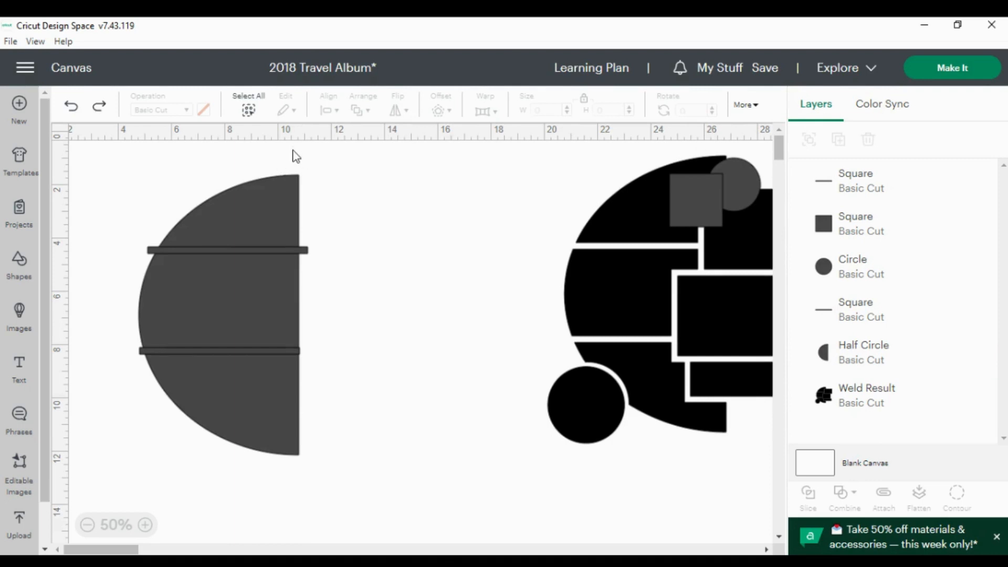
Subtract the two thin strips from the half circle and merge the resulting layers
drag(293, 150, 315, 479)
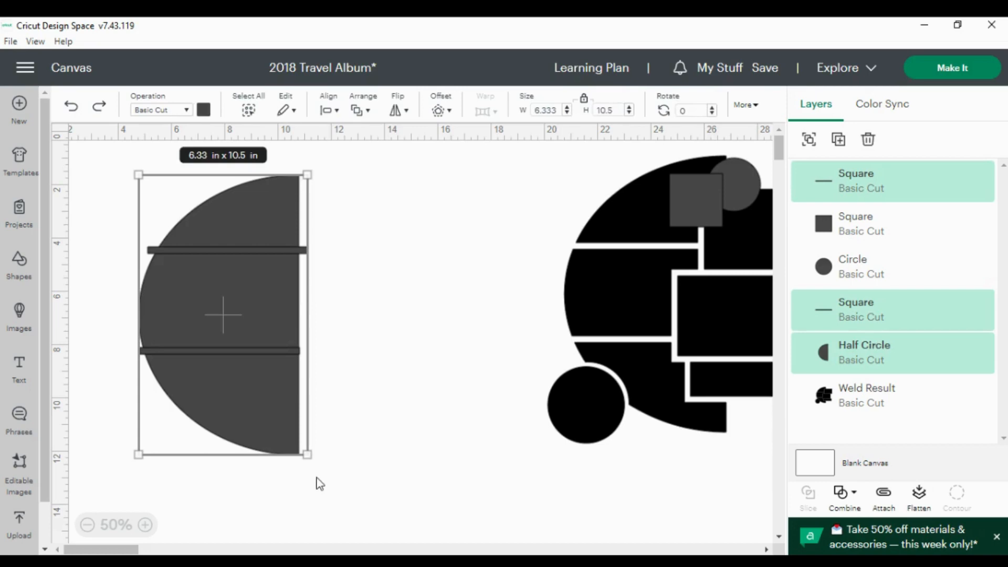
click(852, 494)
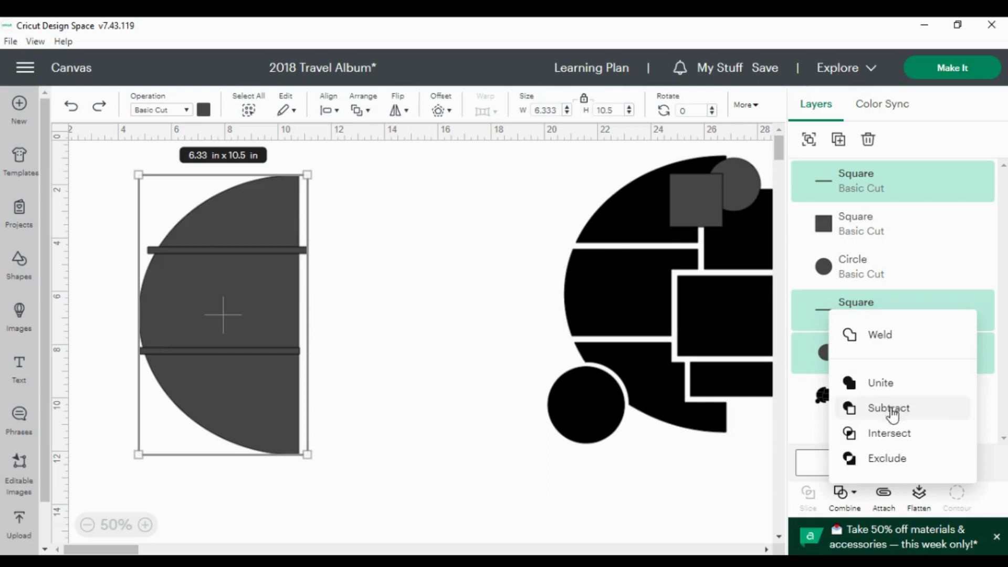
click(477, 283)
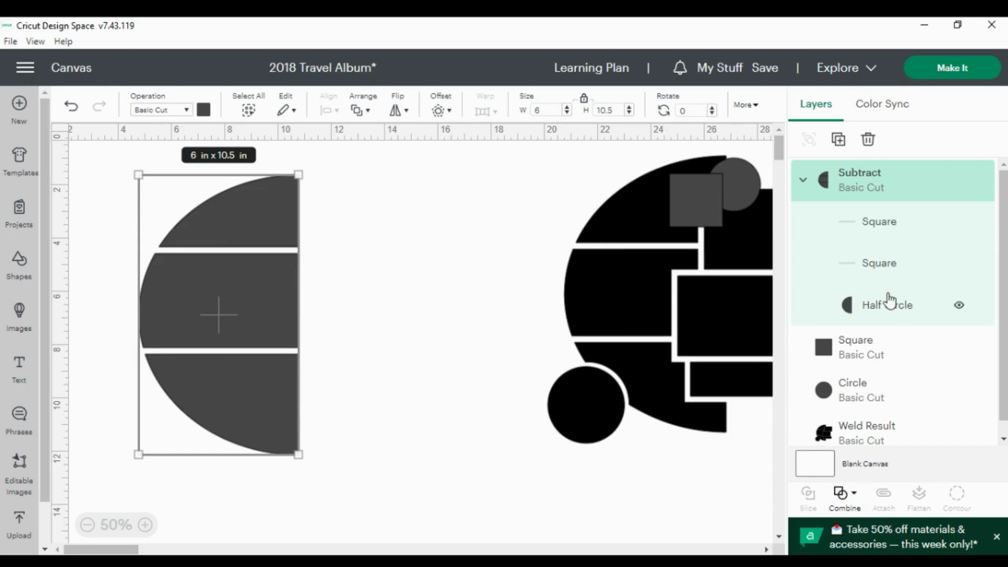
click(842, 495)
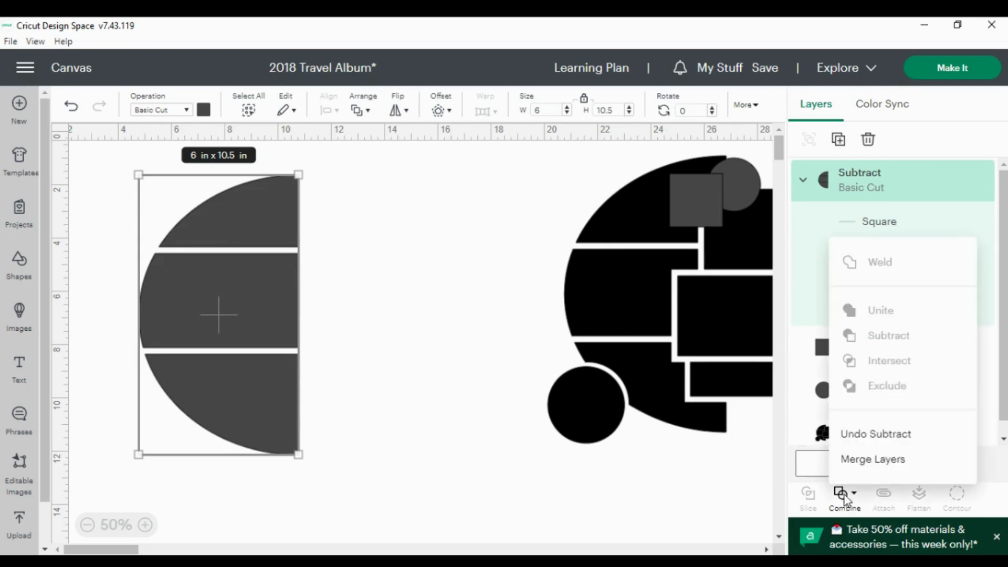
click(872, 459)
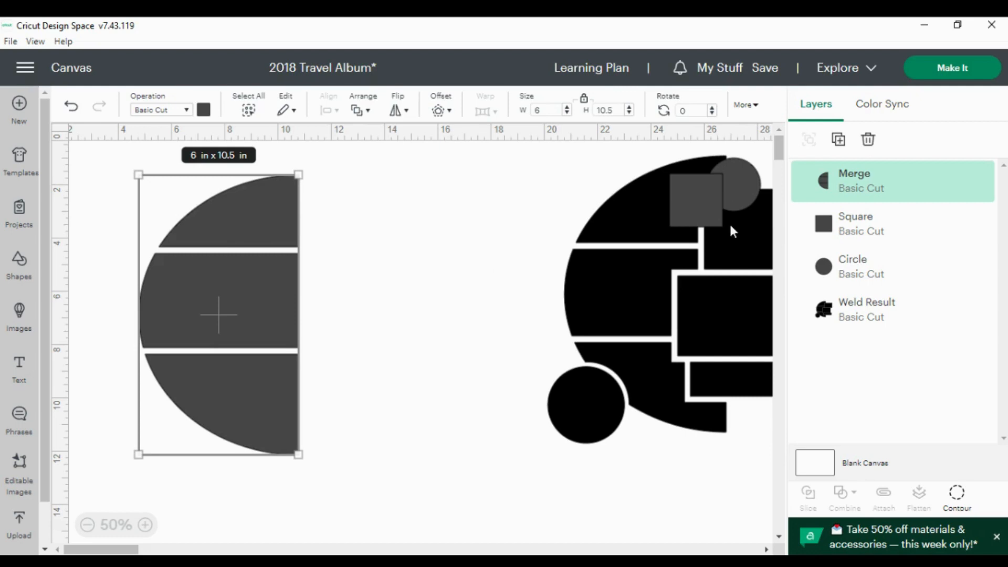
Move the small square into the empty space beside the half circle and shift the black welded design slightly left
drag(683, 193, 435, 208)
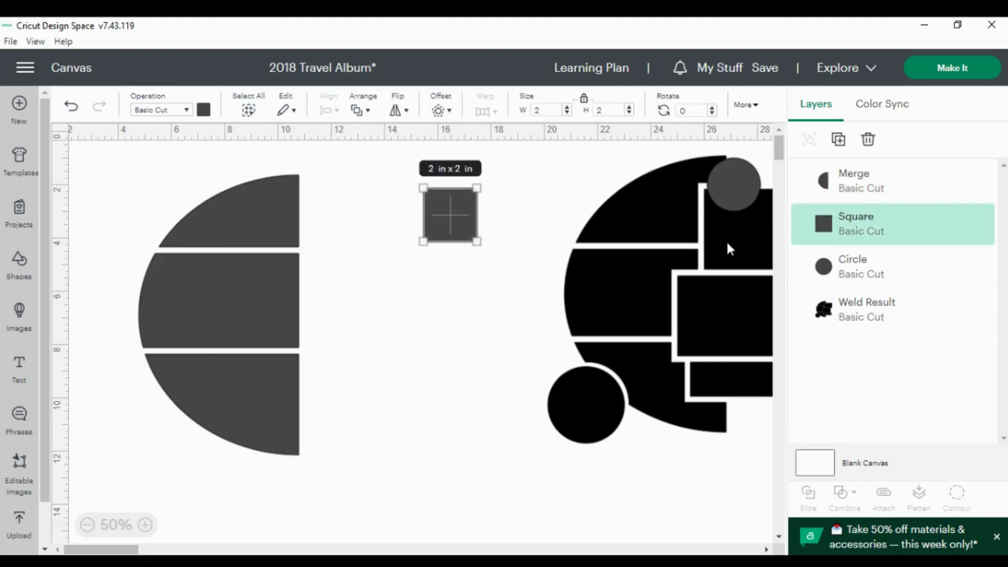
drag(708, 294, 657, 298)
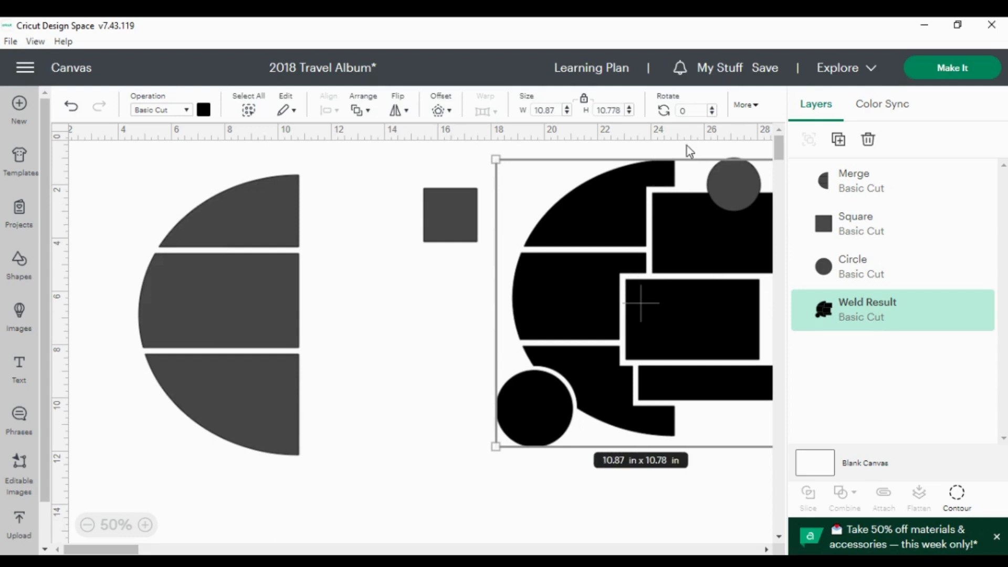
Unlock the square's proportions and resize it to 5.5 in wide by 3.5 in high
click(463, 204)
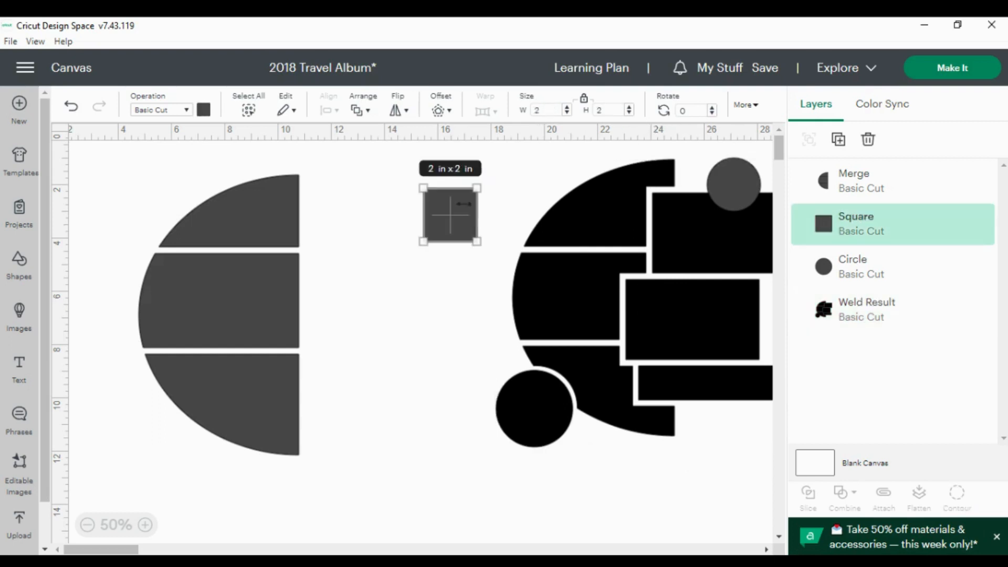
click(584, 100)
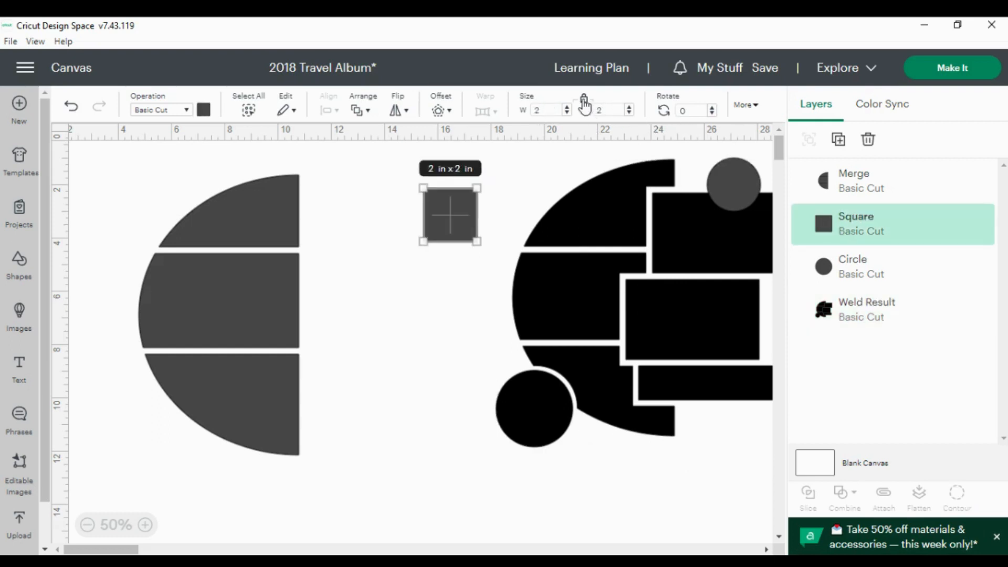
click(549, 111)
drag(540, 111, 533, 114)
text(5.5)
key(Tab)
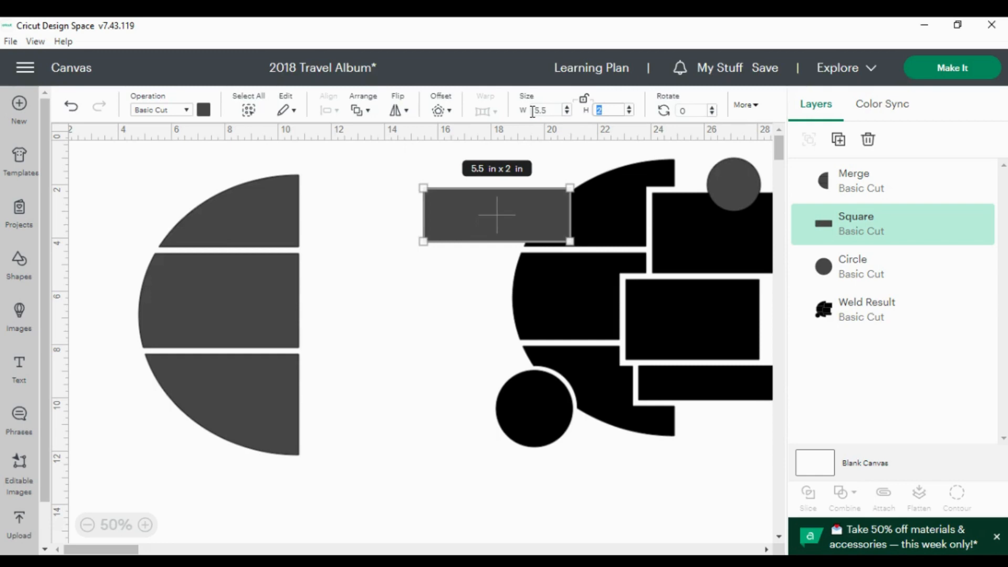
double_click(533, 112)
click(610, 106)
text(3.5)
key(Return)
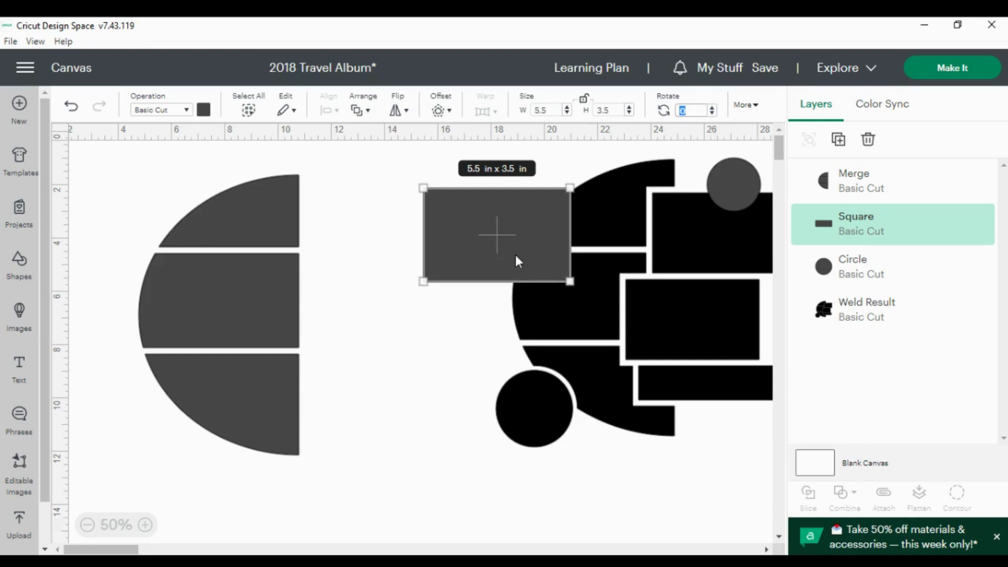
Lay the rectangle over the upper part of the half circle's straight edge and bring it to the front
drag(515, 253, 735, 244)
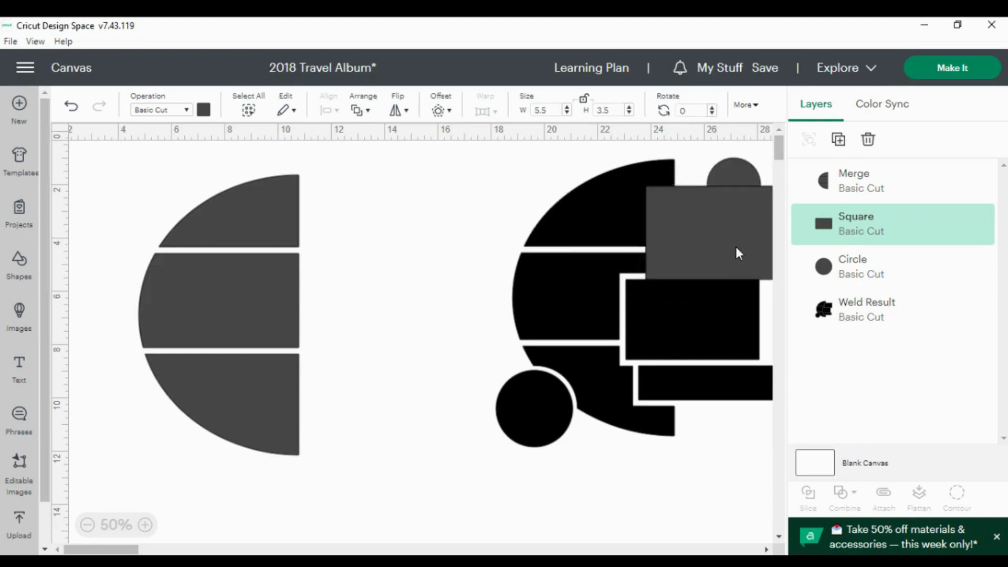
click(379, 248)
drag(675, 221, 297, 241)
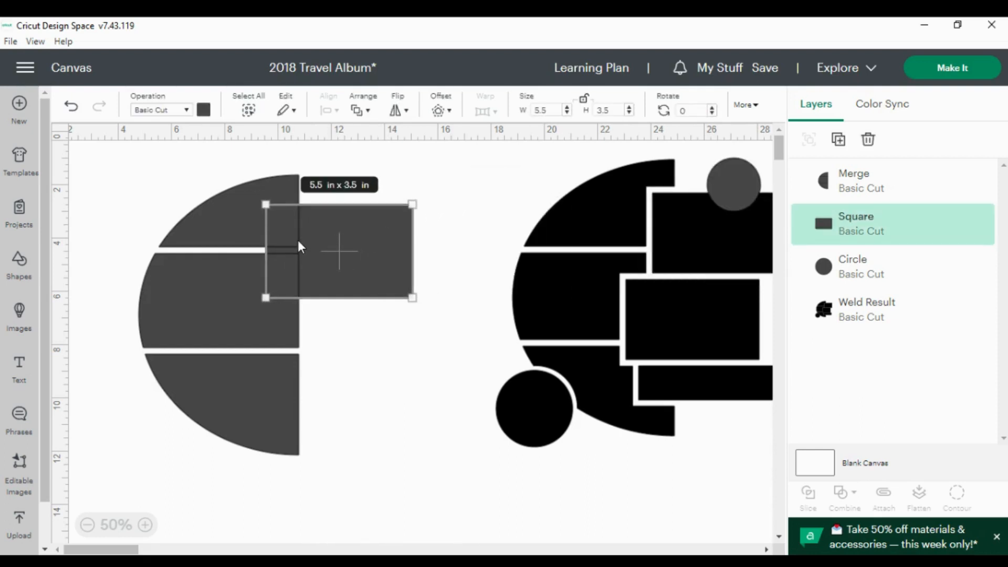
click(360, 110)
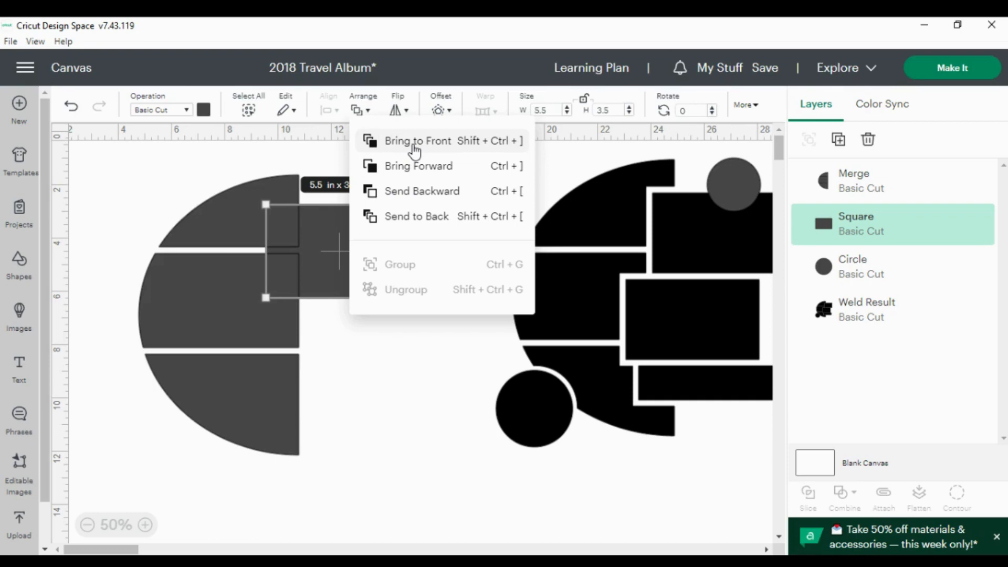
click(415, 149)
click(417, 357)
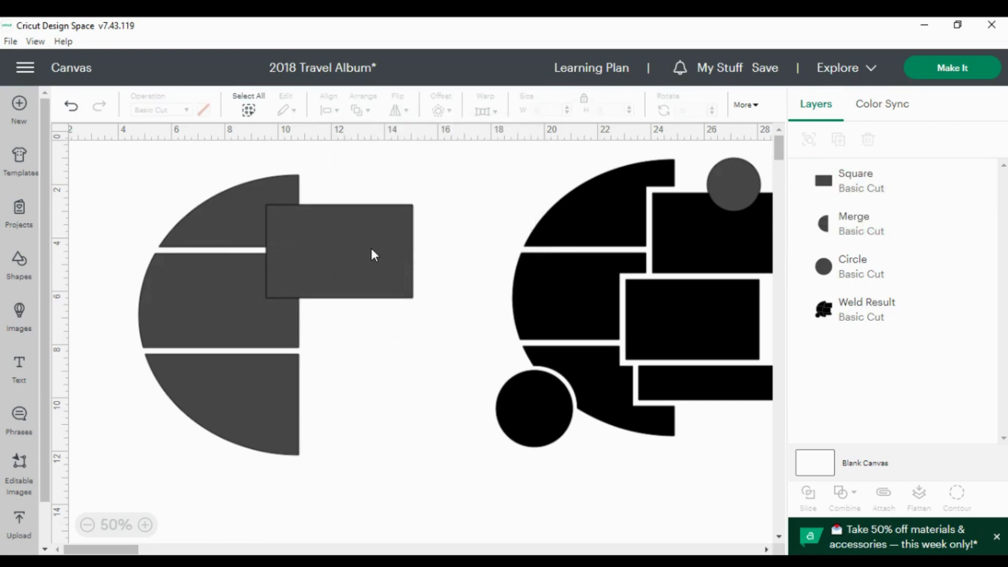
drag(371, 250, 374, 251)
click(180, 180)
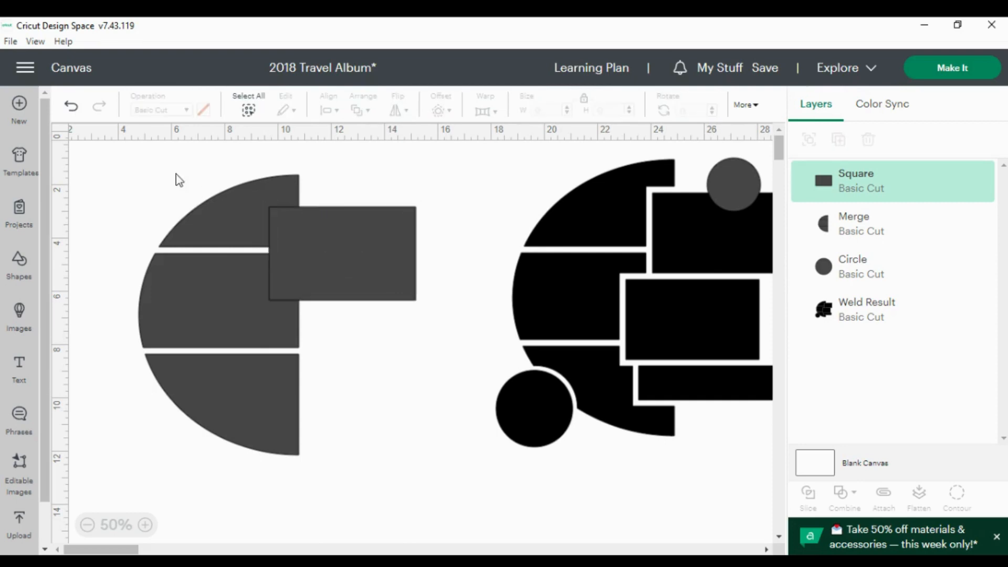
Subtract the 5.5 by 3.5 in rectangle from the divided half circle
drag(179, 180, 345, 250)
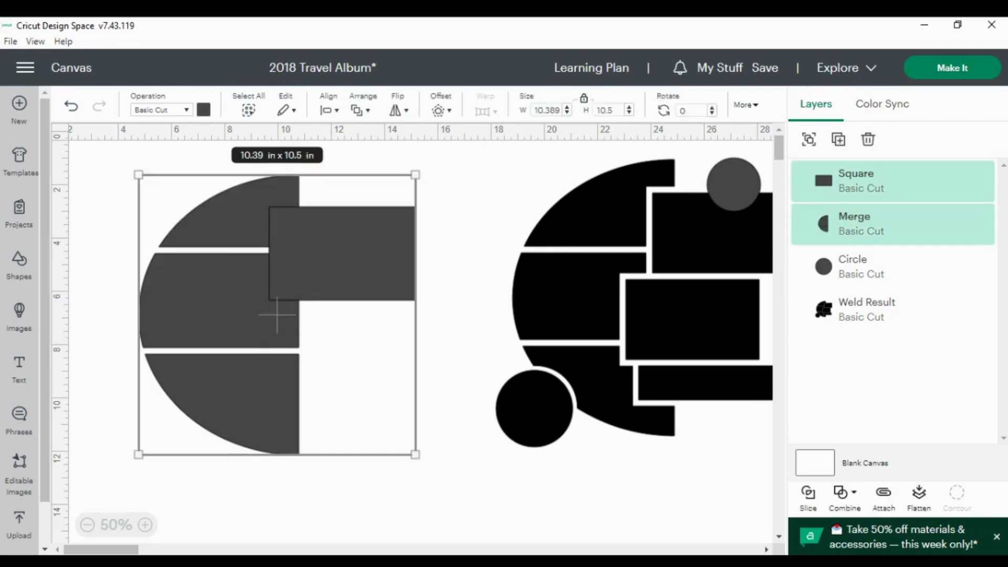
click(852, 494)
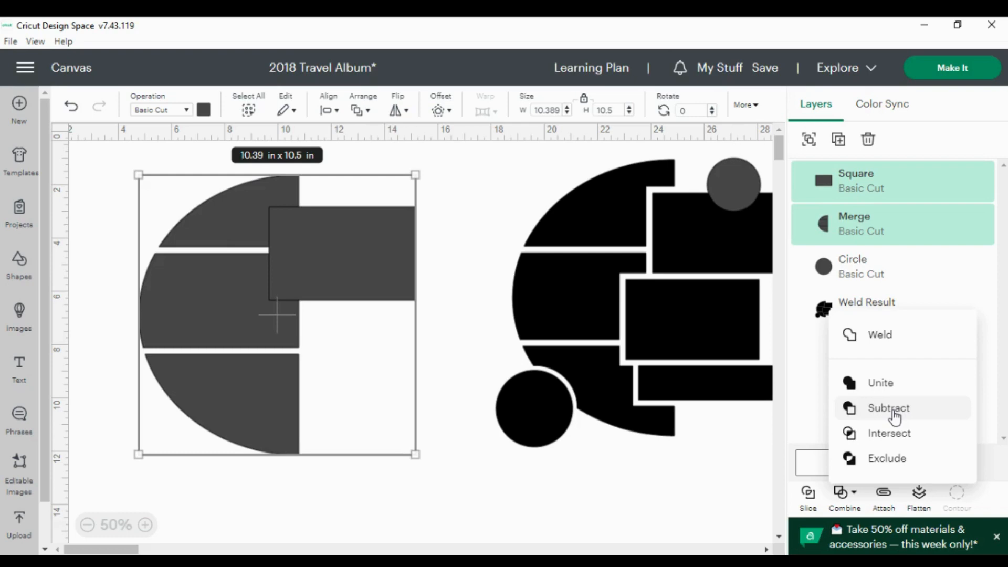
key(Escape)
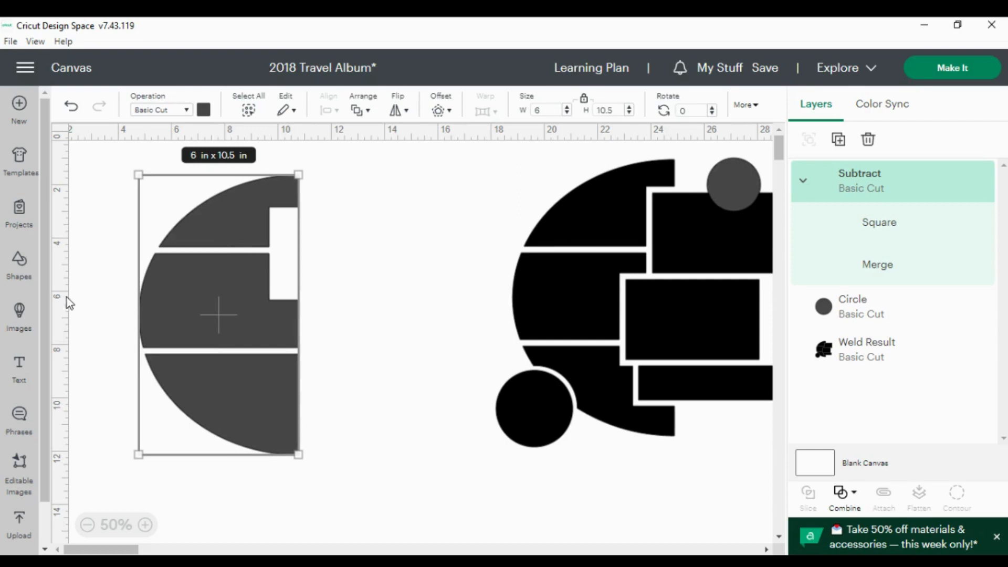
Insert a new square and move it into the empty space between the two designs
click(19, 274)
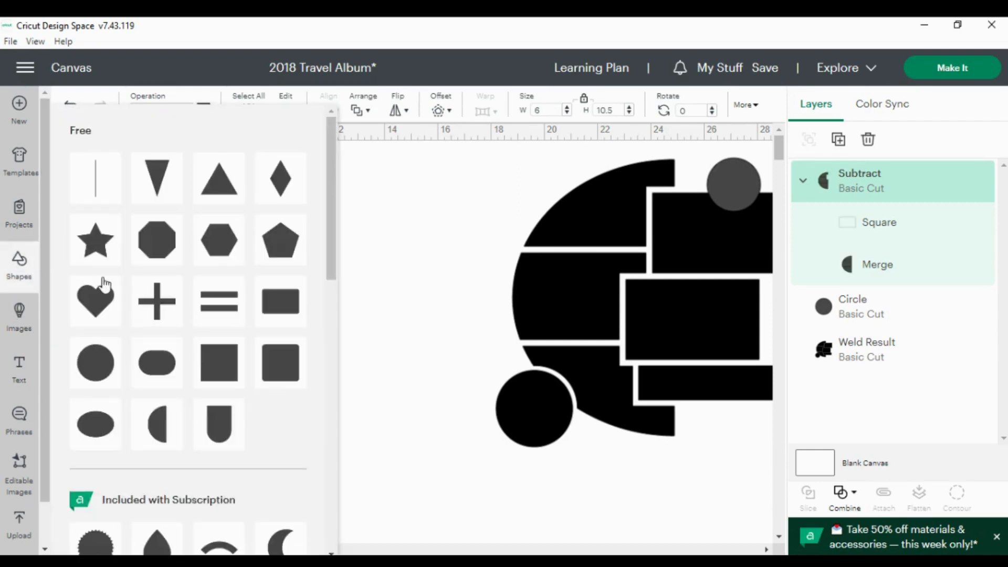
click(216, 362)
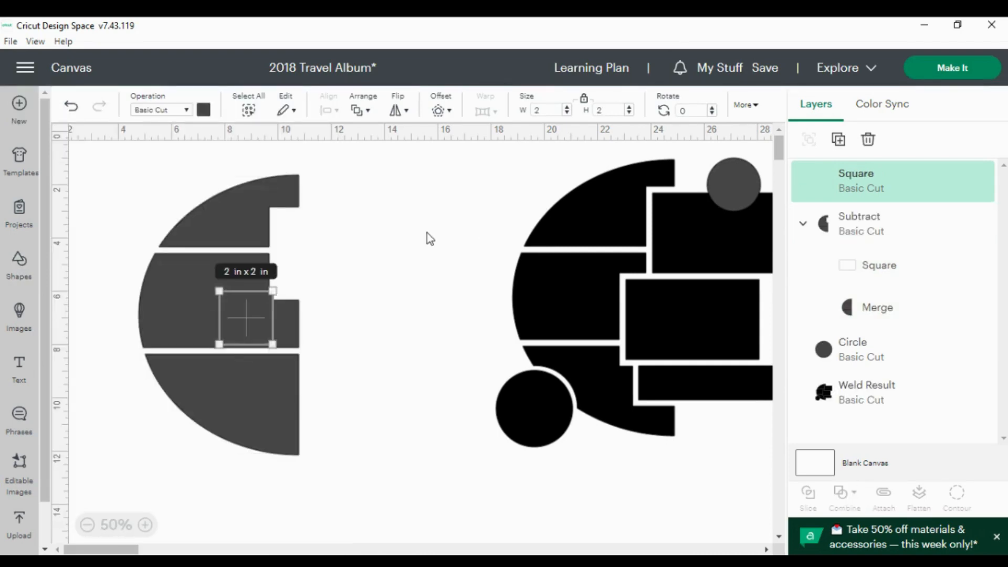
drag(253, 326, 467, 246)
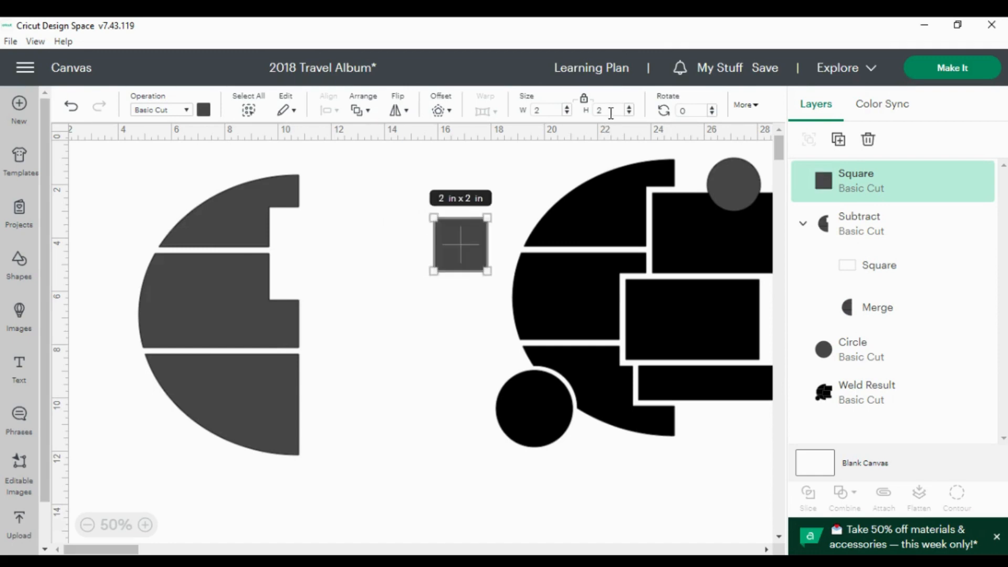
Resize the new square to 5.5 in wide by 3 in high and place it in the half circle's notch with an even gap
click(584, 98)
click(528, 112)
text(5.5)
key(Return)
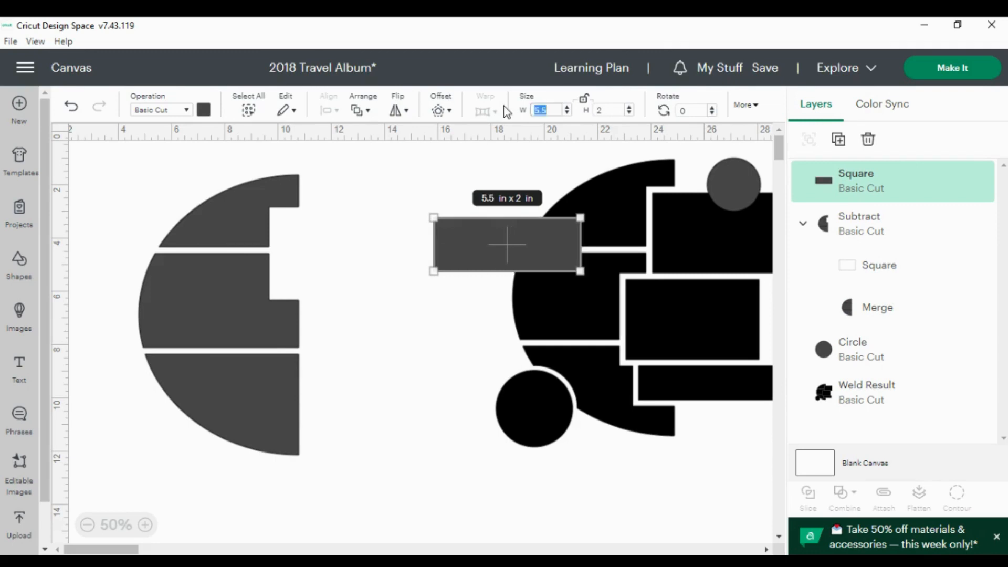
text(3)
key(BackSpace)
text(5.5)
key(Tab)
text(3)
key(Tab)
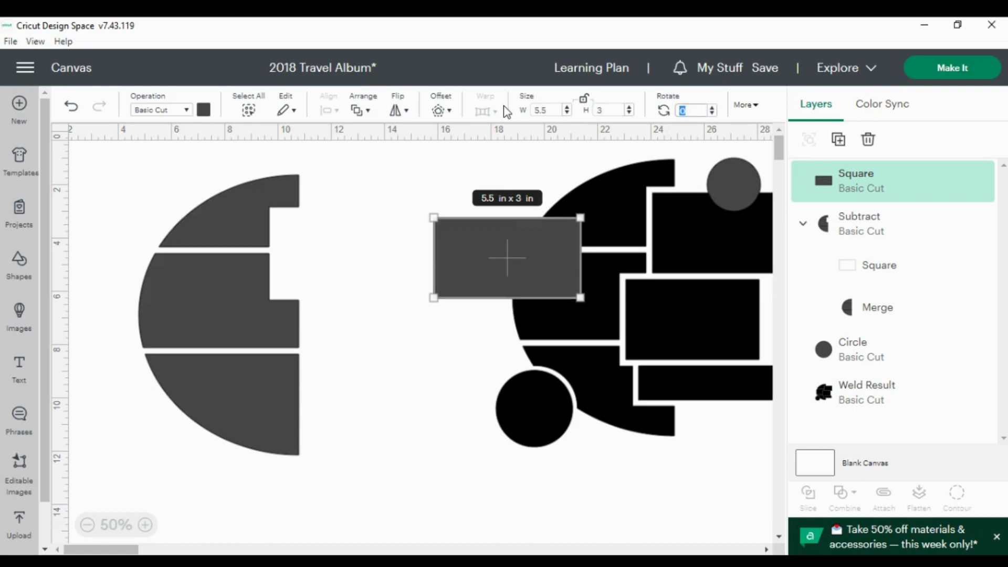
drag(512, 246, 354, 245)
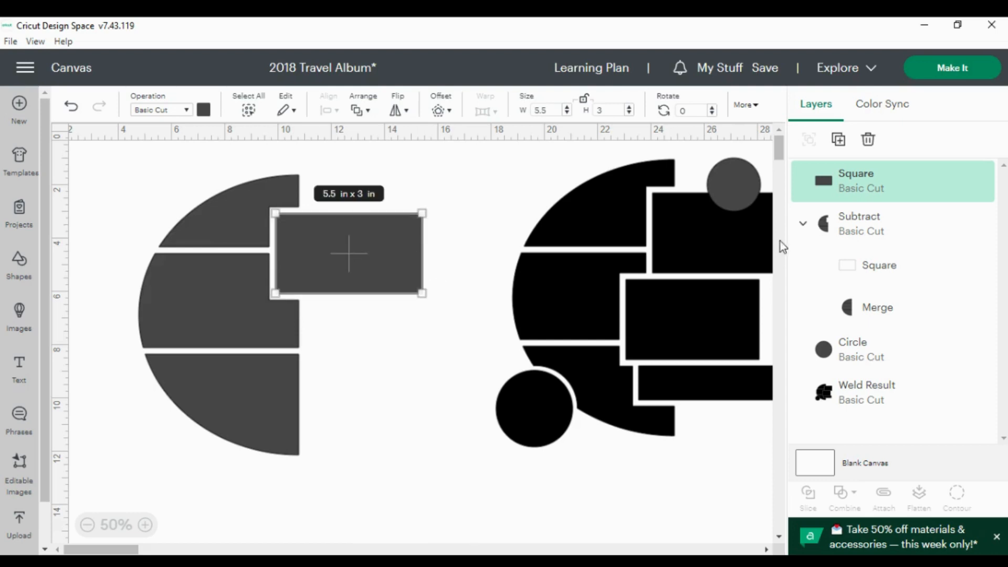
Duplicate the 5.5 by 3 in rectangle twice and set one copy aside over the black welded design
click(839, 141)
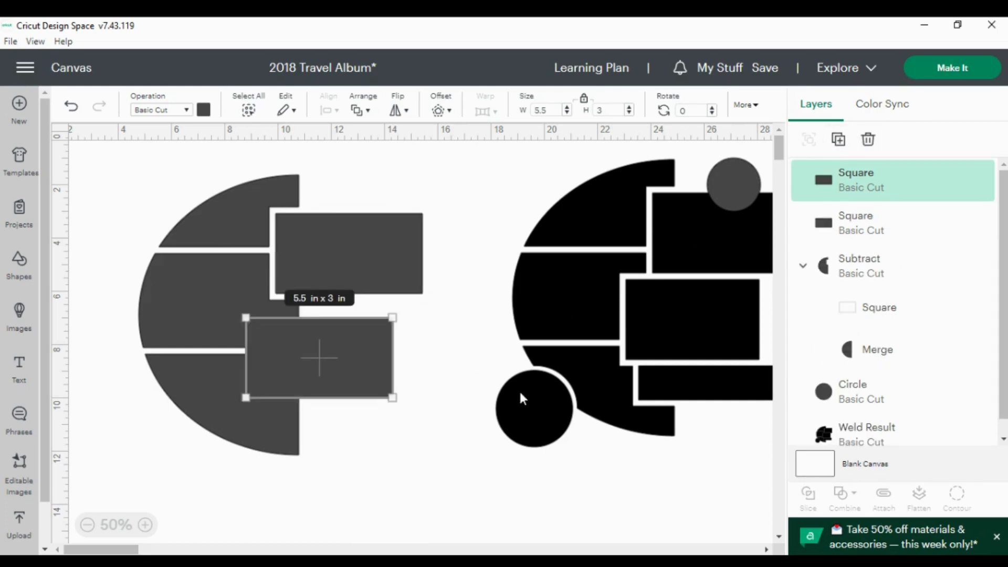
key(ctrl+d)
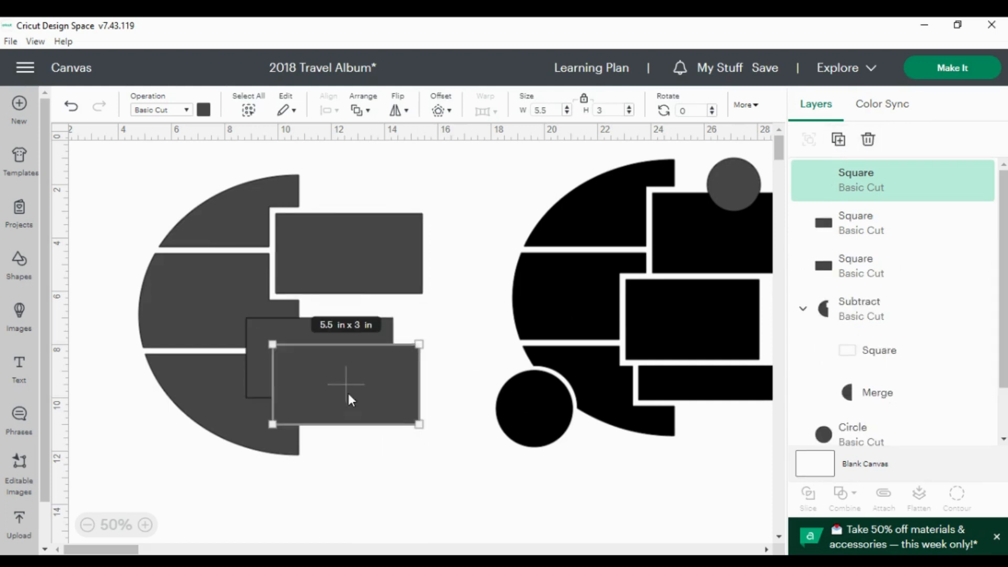
drag(349, 387, 611, 197)
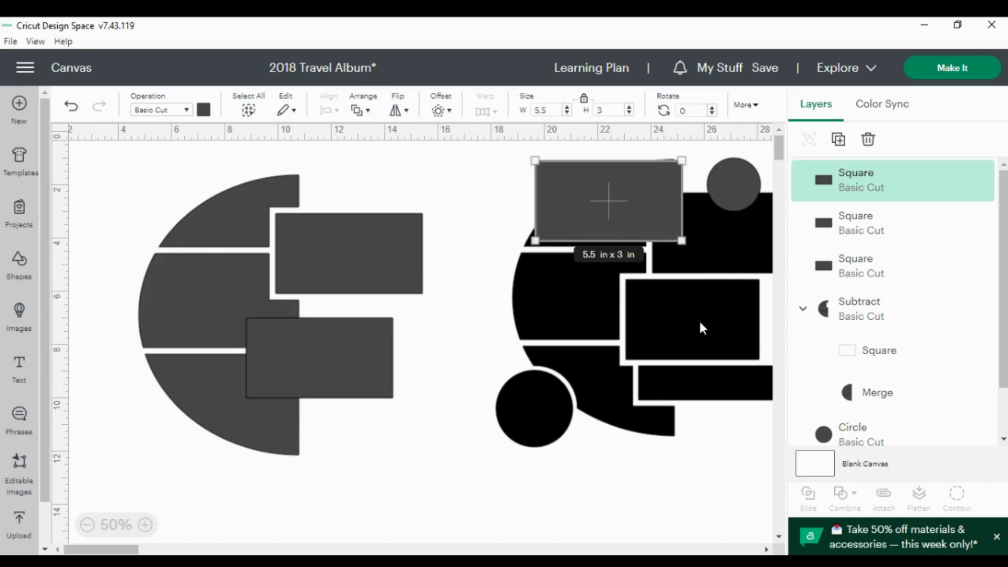
Resize the copy overlapping the lower half circle to 5.5 in wide by 3.5 in high with its proportions unlocked
click(324, 361)
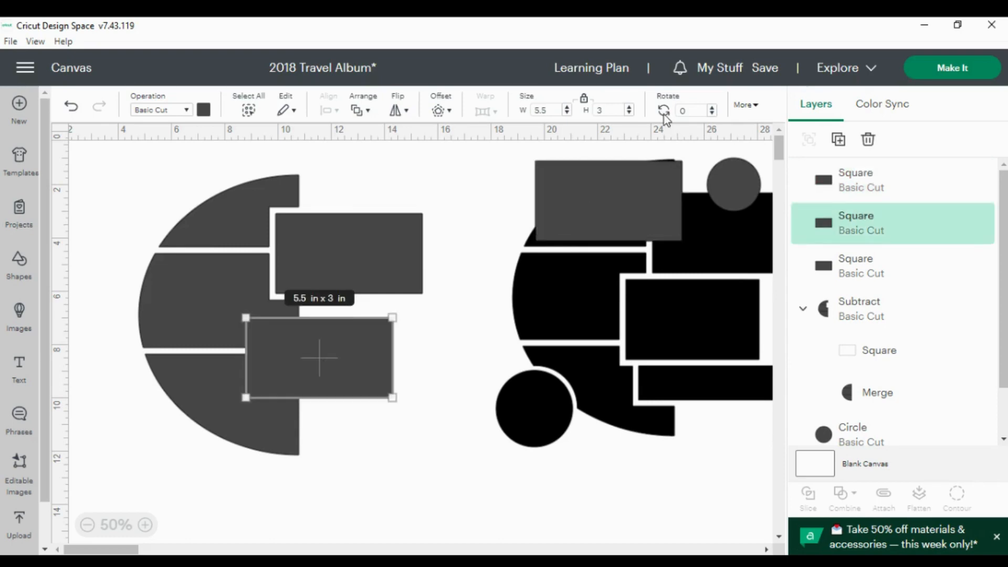
click(608, 113)
text(.5)
key(Tab)
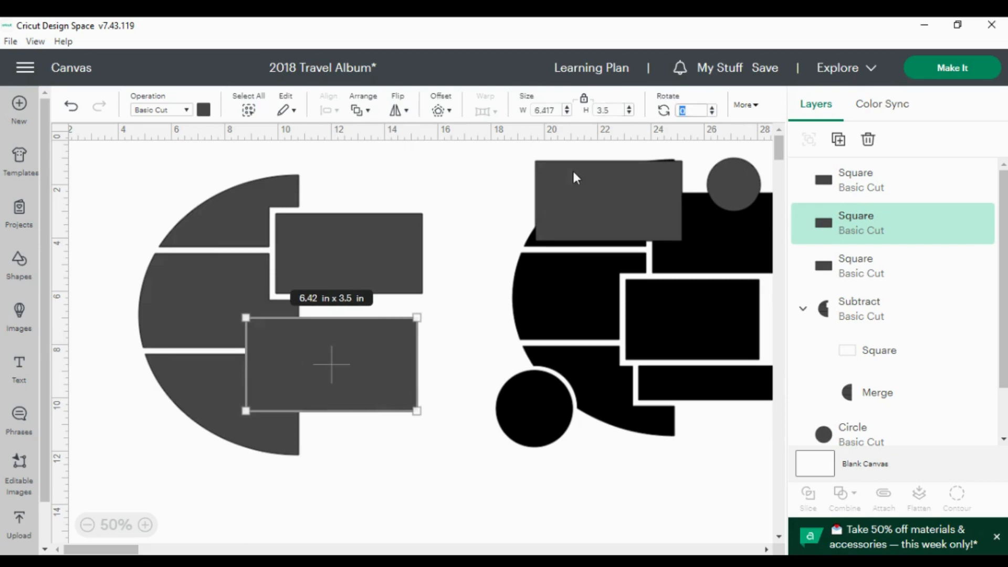
click(584, 99)
click(535, 109)
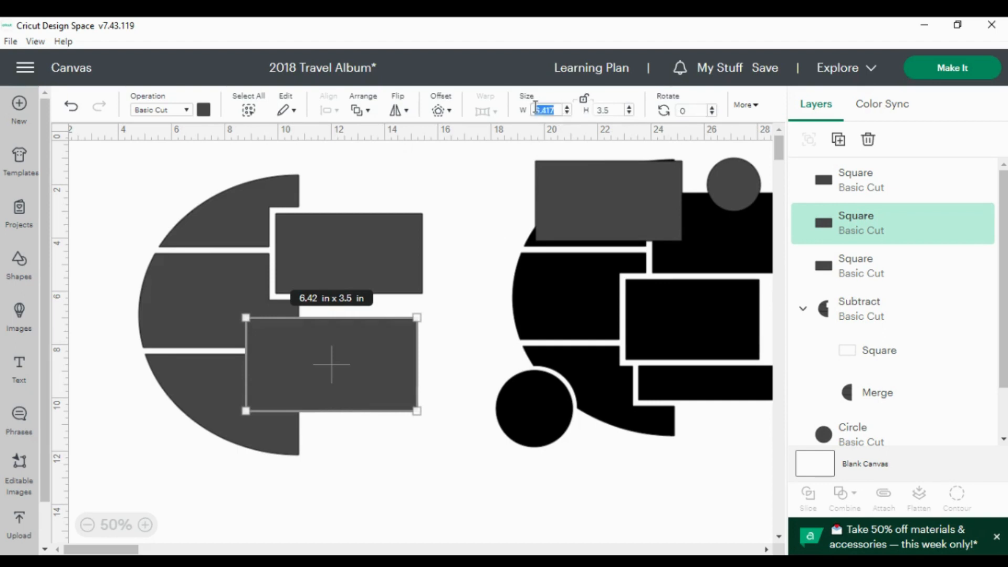
text(5.5)
key(Tab)
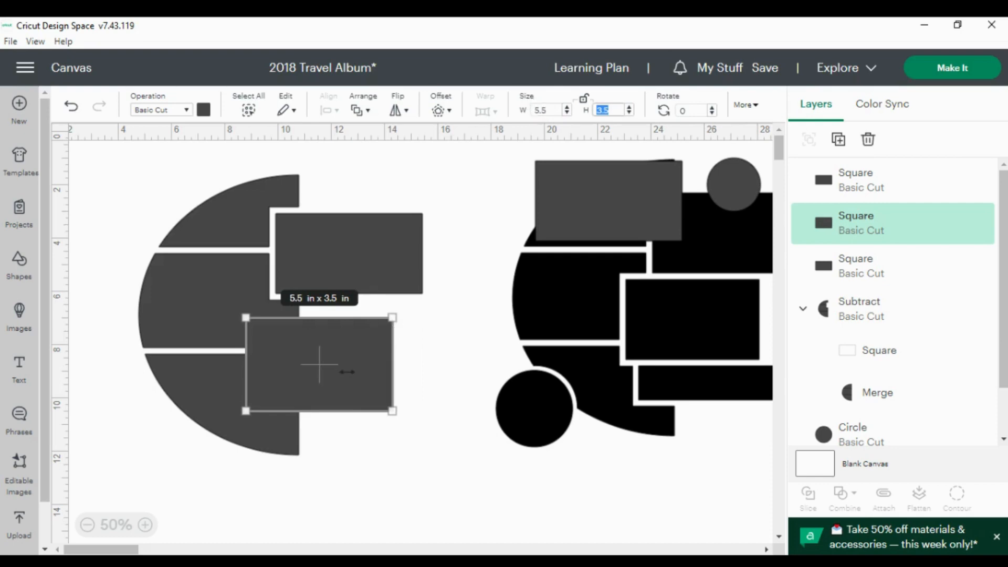
Position the resized rectangle directly against the lower edge of the upper rectangle, overlapping the half circle's middle and lower sections
drag(309, 371, 307, 344)
click(439, 168)
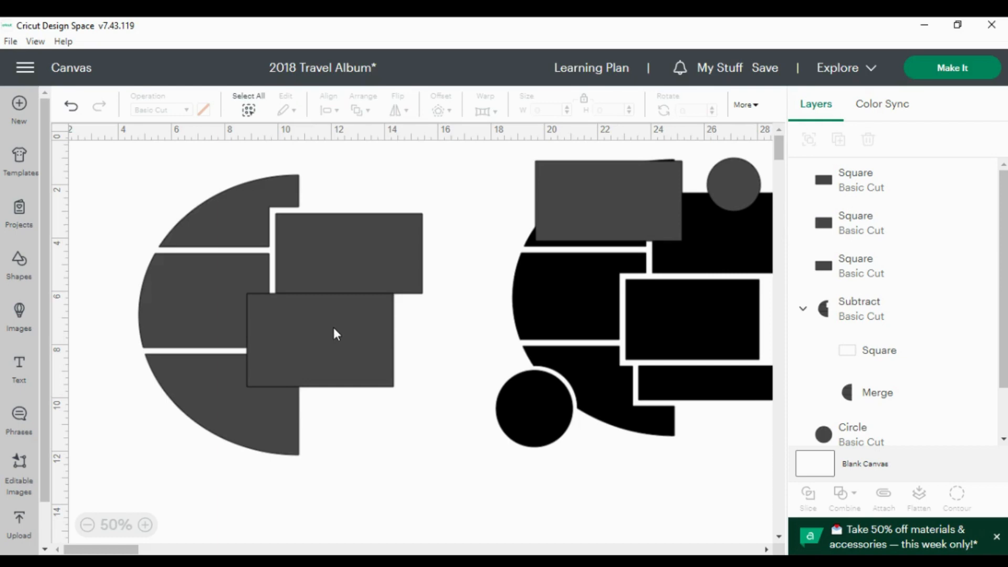
drag(334, 329, 332, 329)
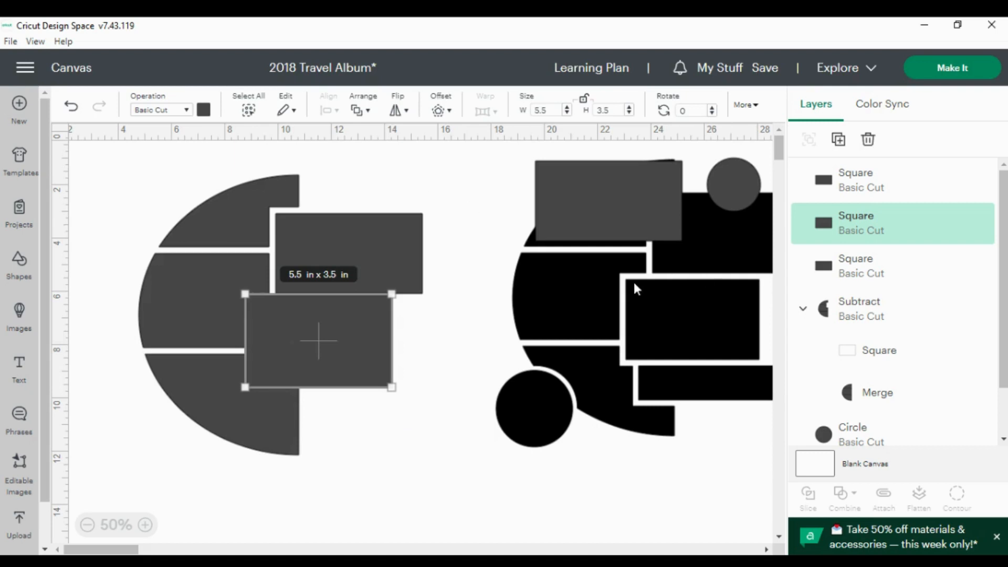
click(450, 190)
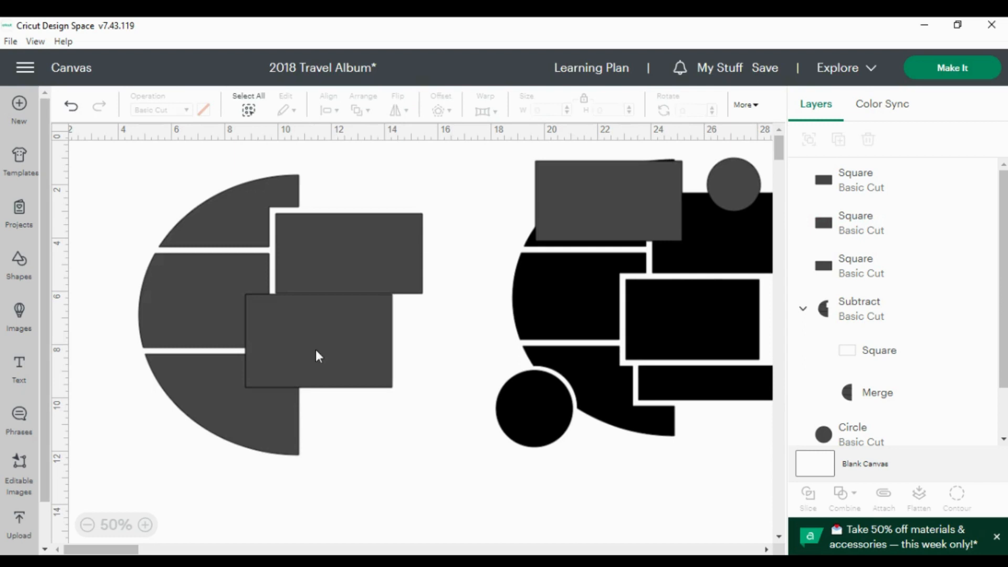
drag(320, 348, 320, 347)
click(158, 175)
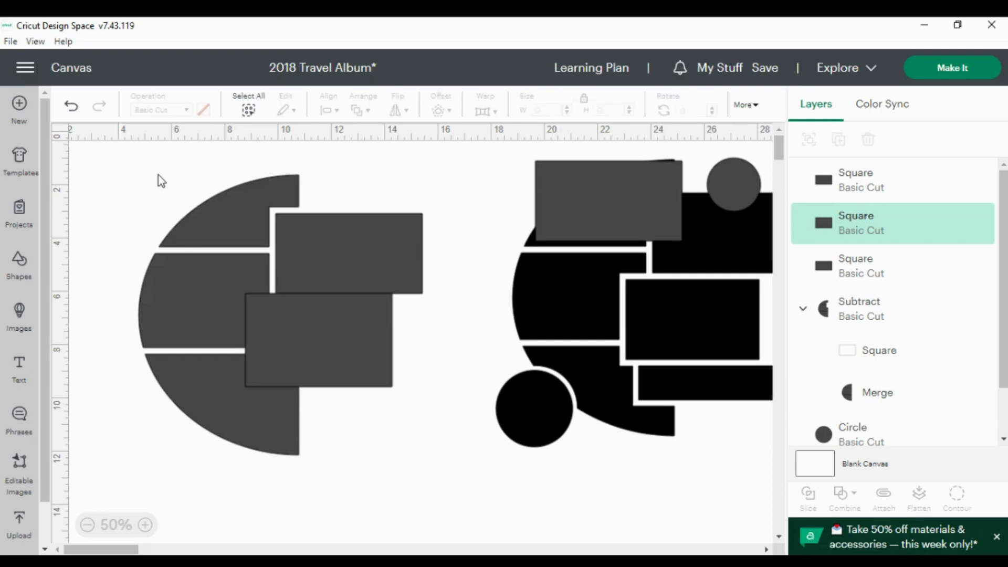
drag(167, 187, 343, 292)
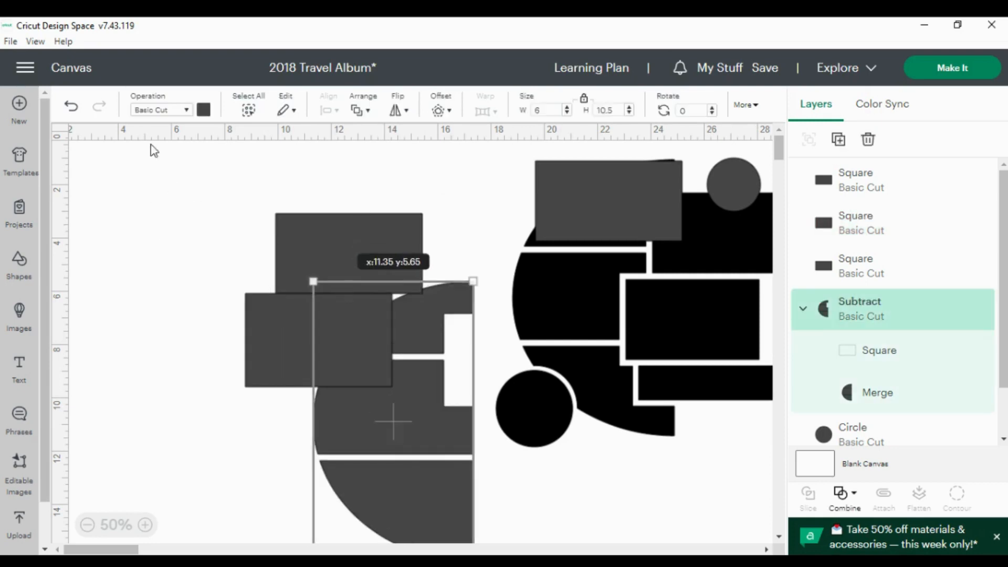
key(ctrl+z)
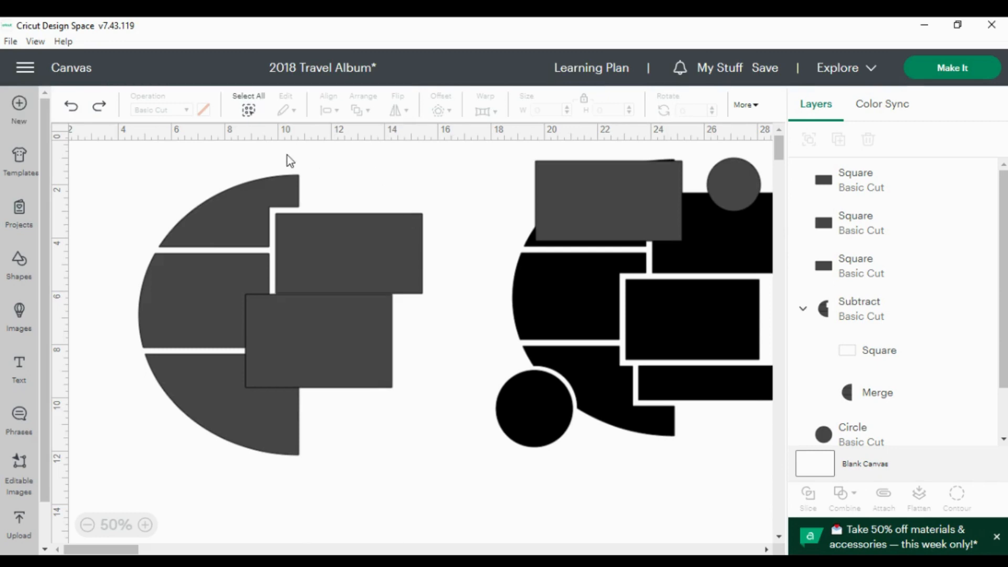
drag(287, 153, 377, 474)
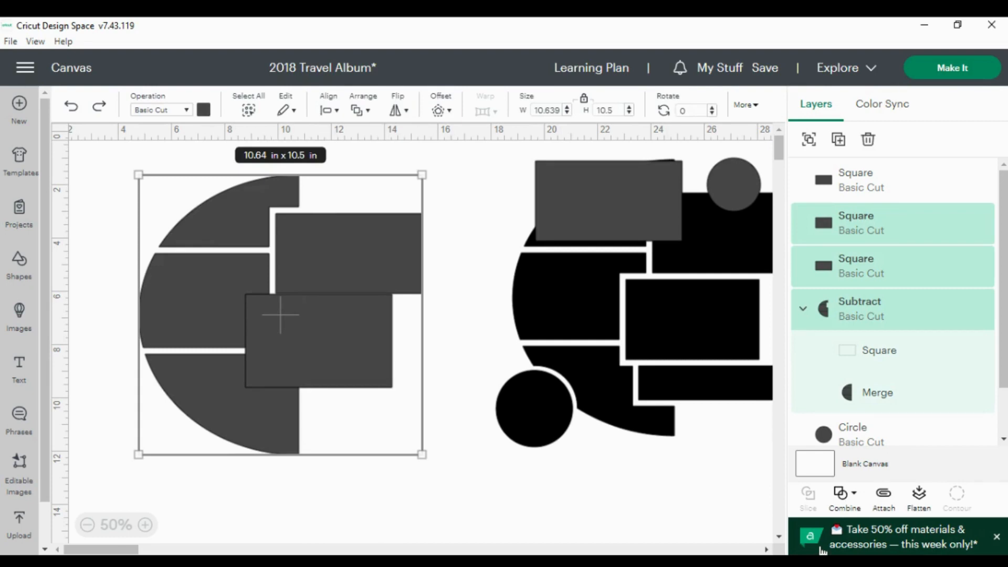
click(474, 205)
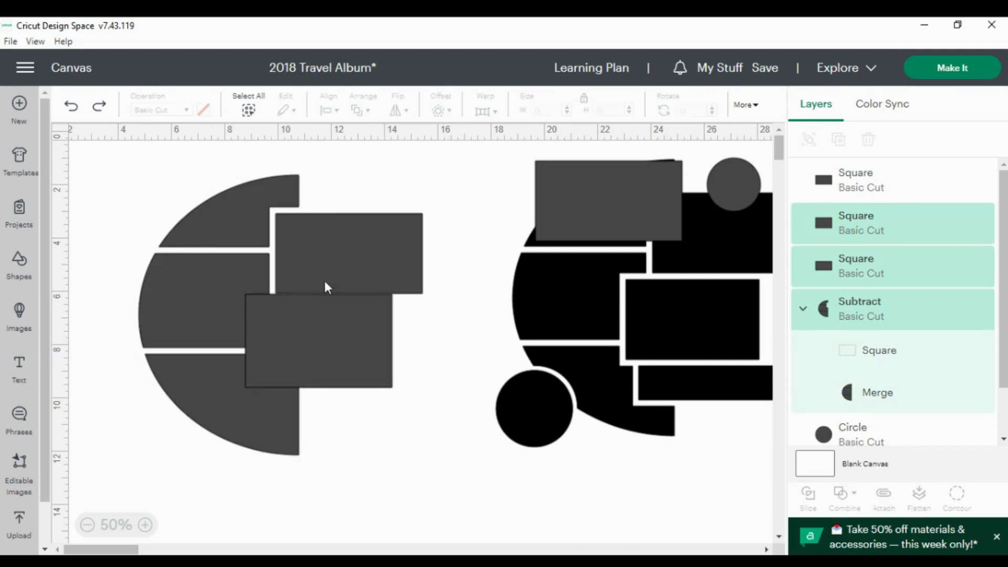
Subtract the 5.5 by 3.5 in rectangle from the half circle and fit the set-aside 5.5 by 3 in rectangle into the new notch
click(342, 262)
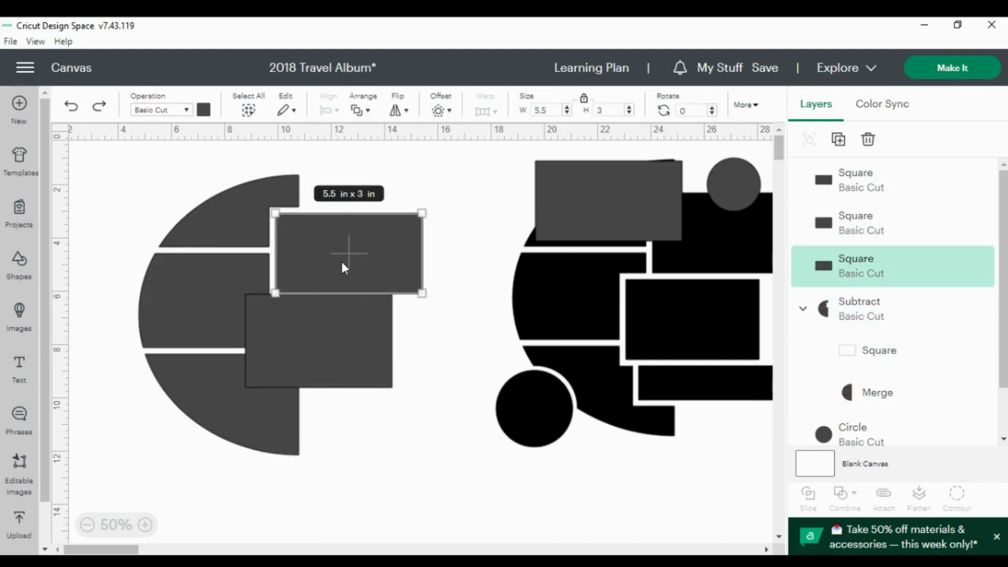
click(161, 184)
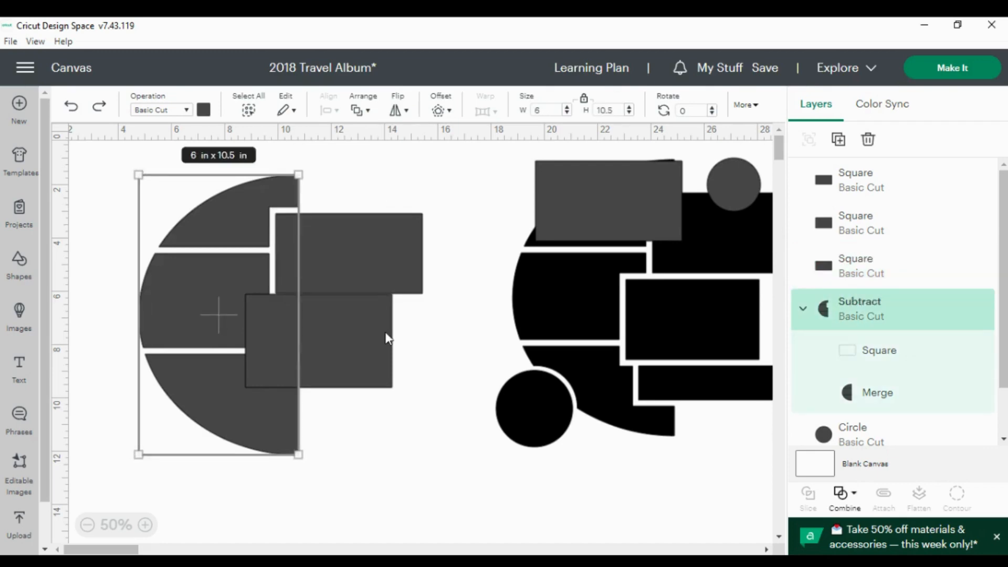
shift+click(362, 348)
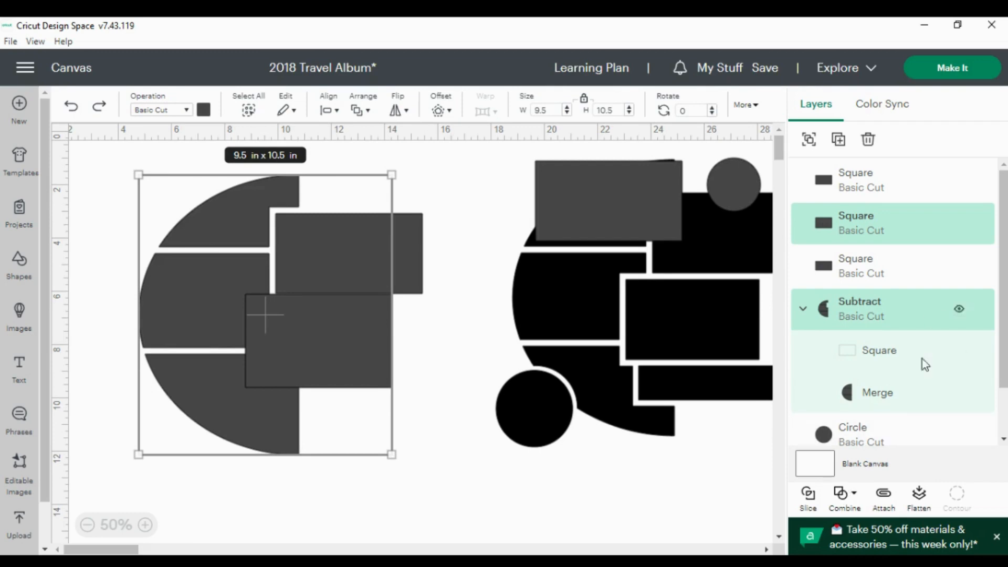
click(851, 499)
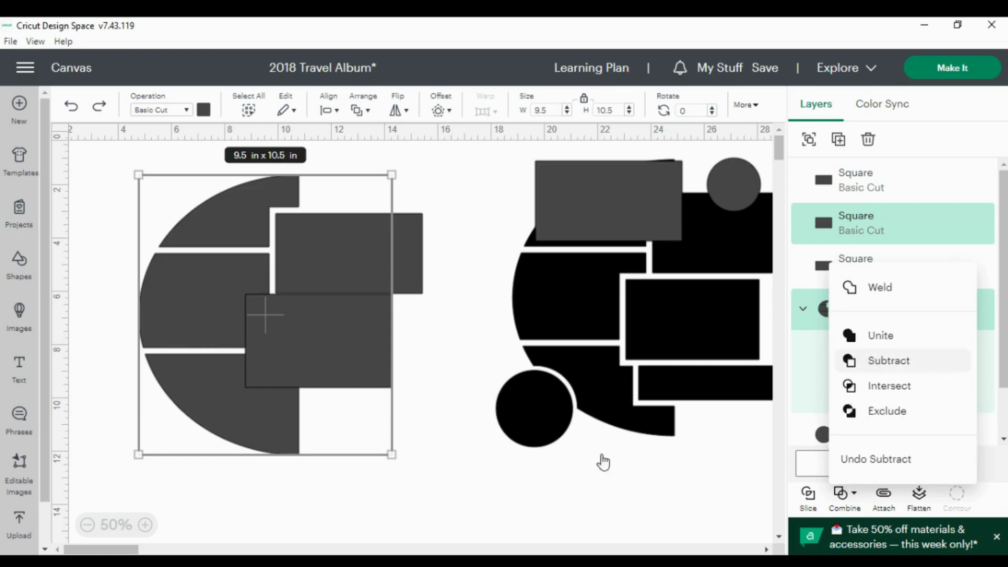
click(566, 477)
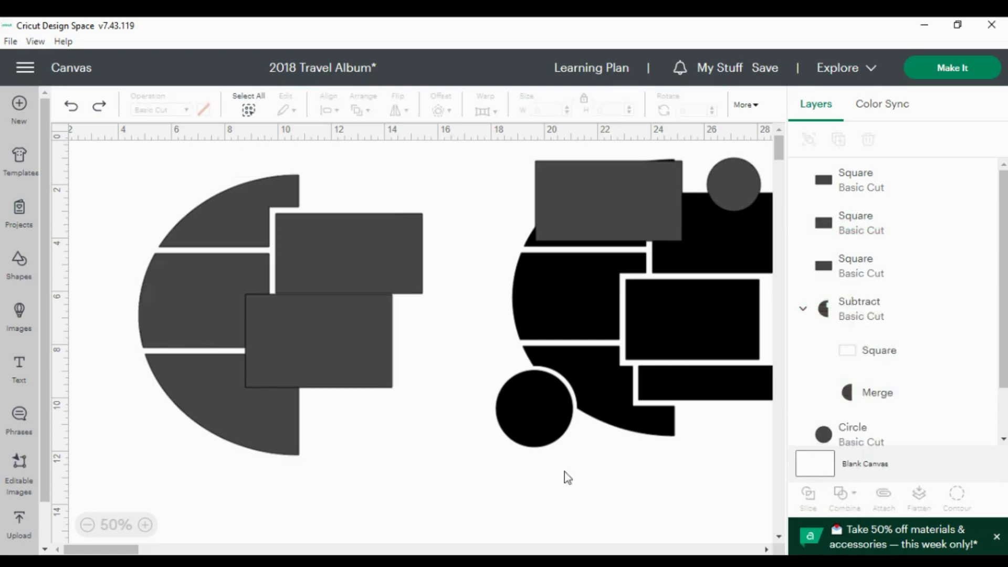
click(616, 196)
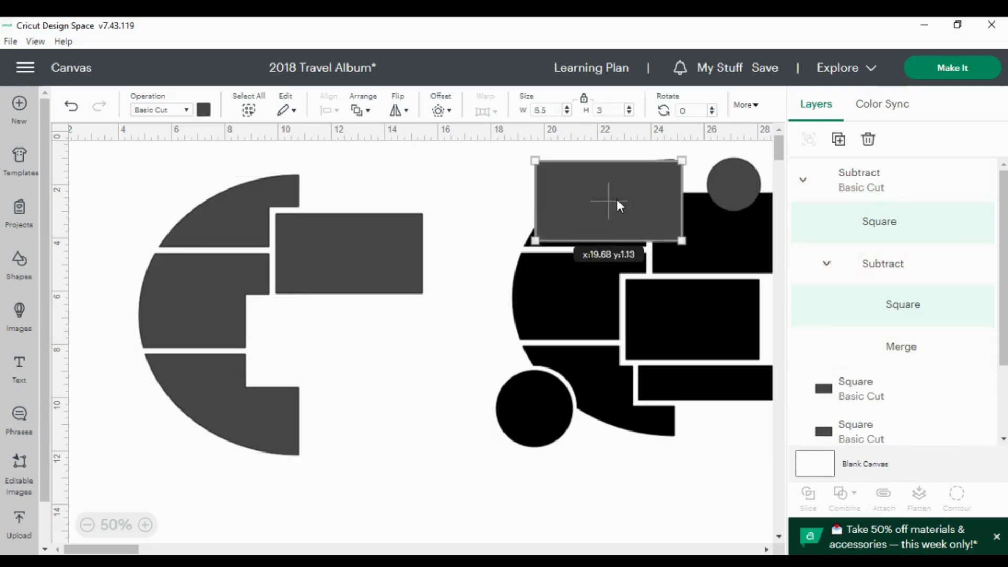
drag(616, 196, 334, 342)
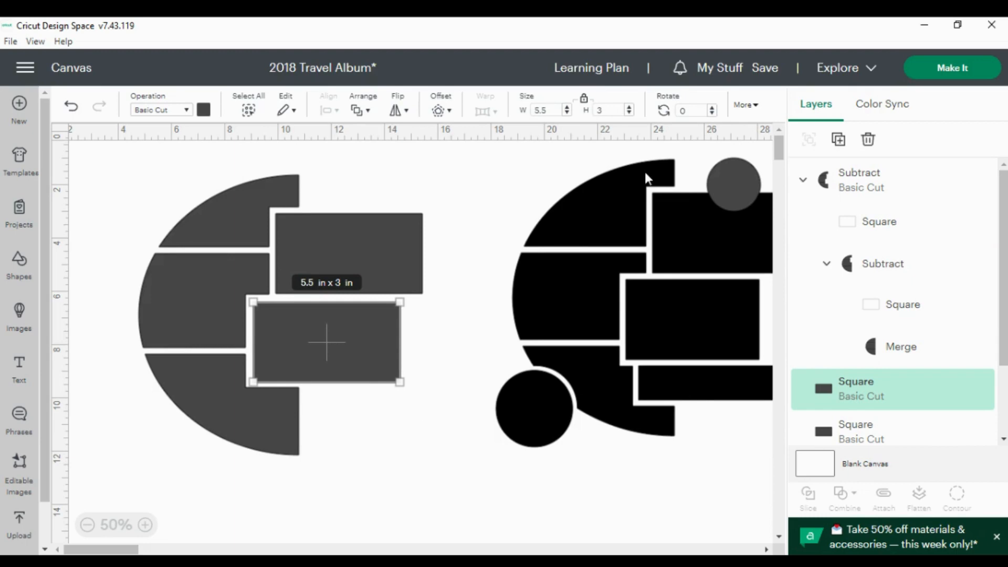
Duplicate the 5.5 by 3 in rectangle and set the copy's height to 1.5 in with its proportions unlocked
click(840, 140)
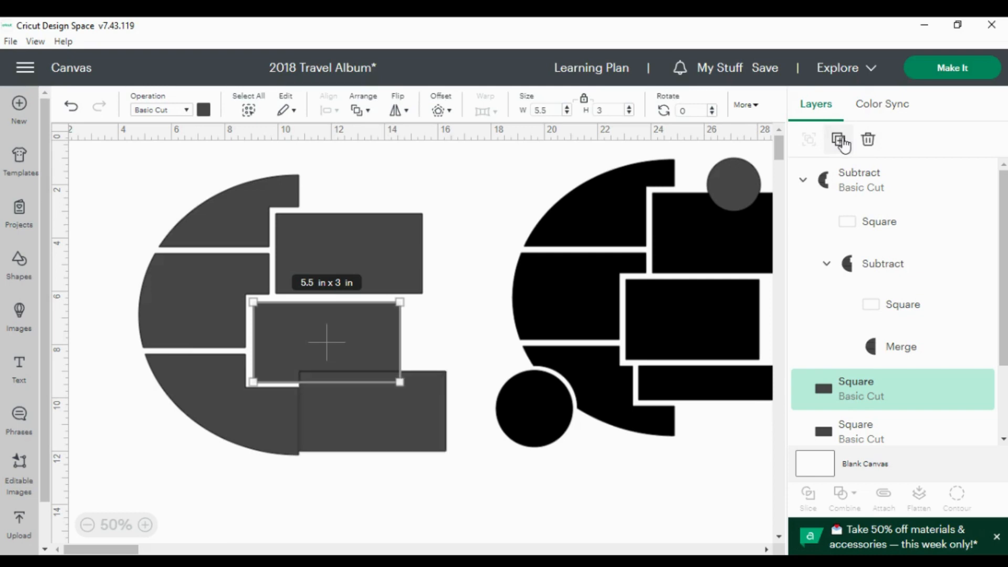
click(584, 100)
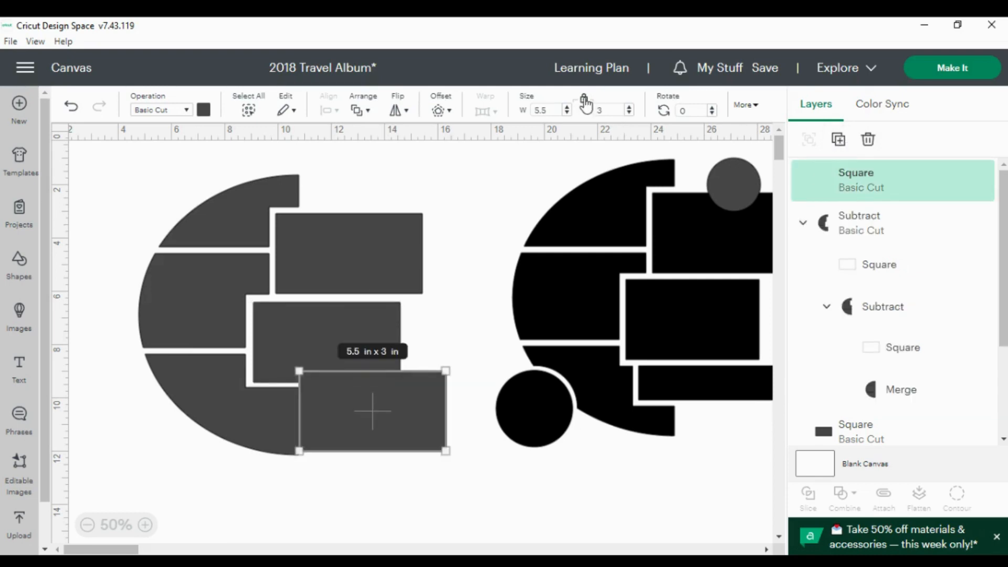
double_click(608, 111)
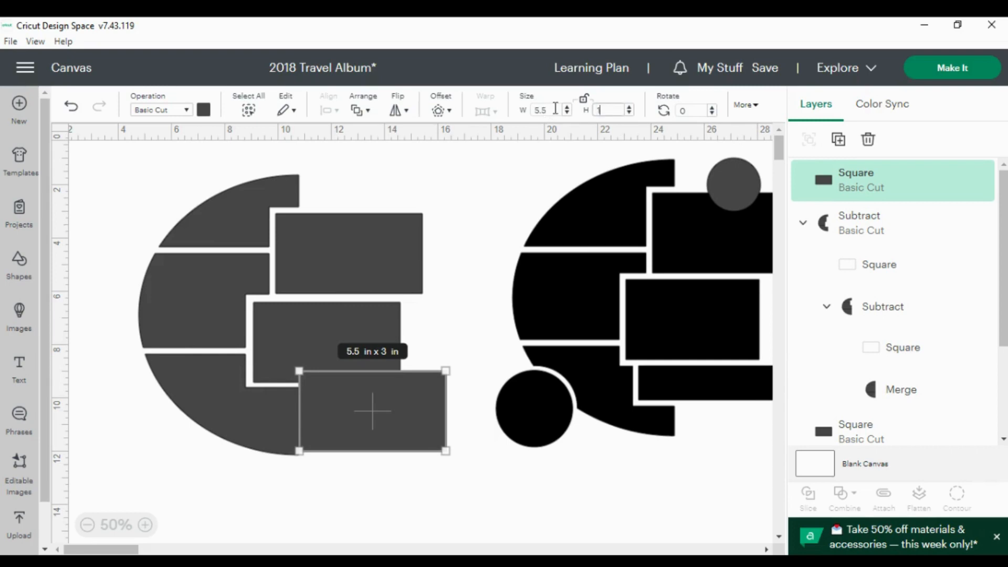
text(1.5)
key(Tab)
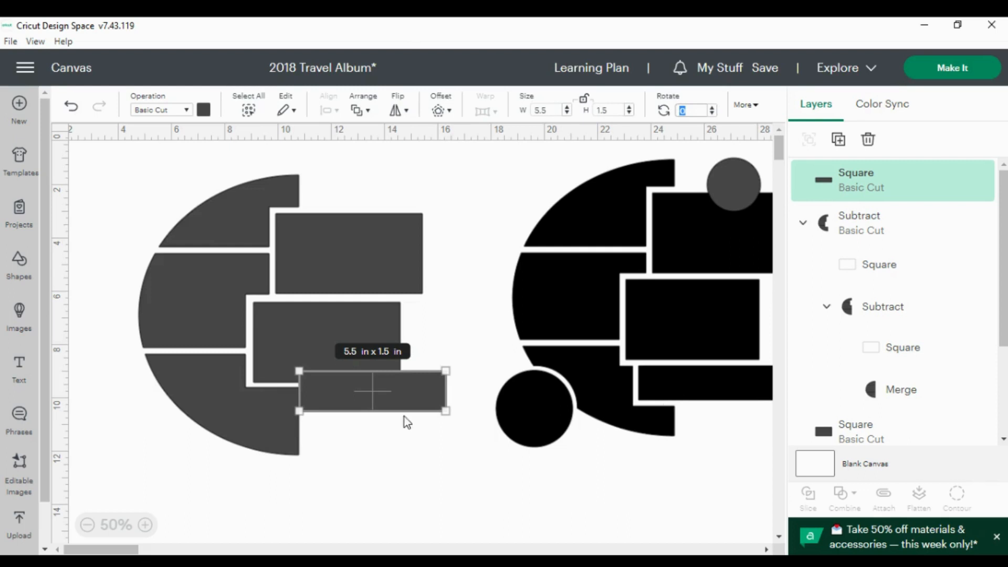
Set the 5.5 by 1.5 in rectangle aside over the black design and make a duplicate 1.75 in high with proportions locked
drag(386, 405, 723, 397)
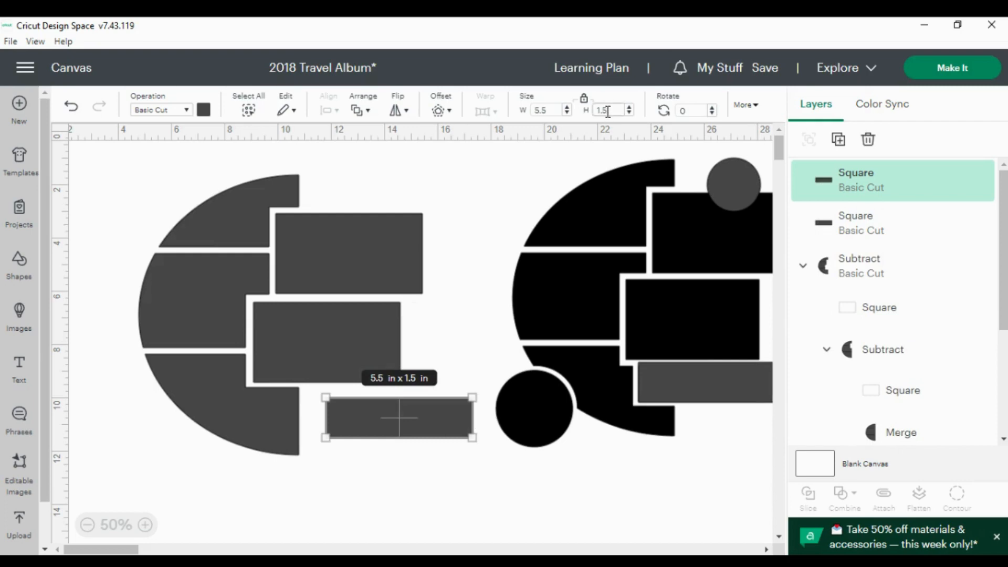
text(.75)
key(Tab)
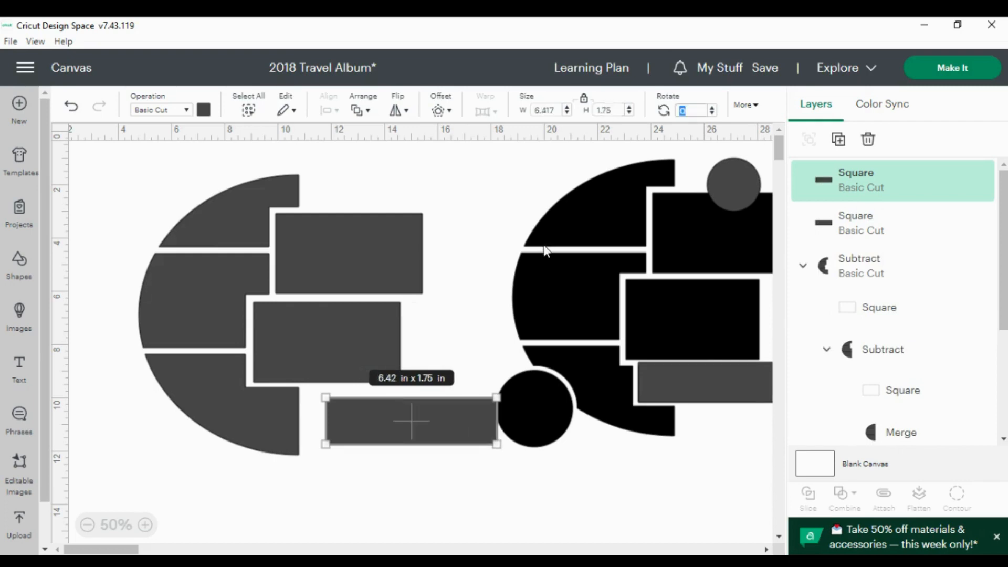
Nudge the middle rectangle up slightly and position the 1.75 in high rectangle against its lower edge, overlapping the half circle's lower section
drag(426, 417, 370, 404)
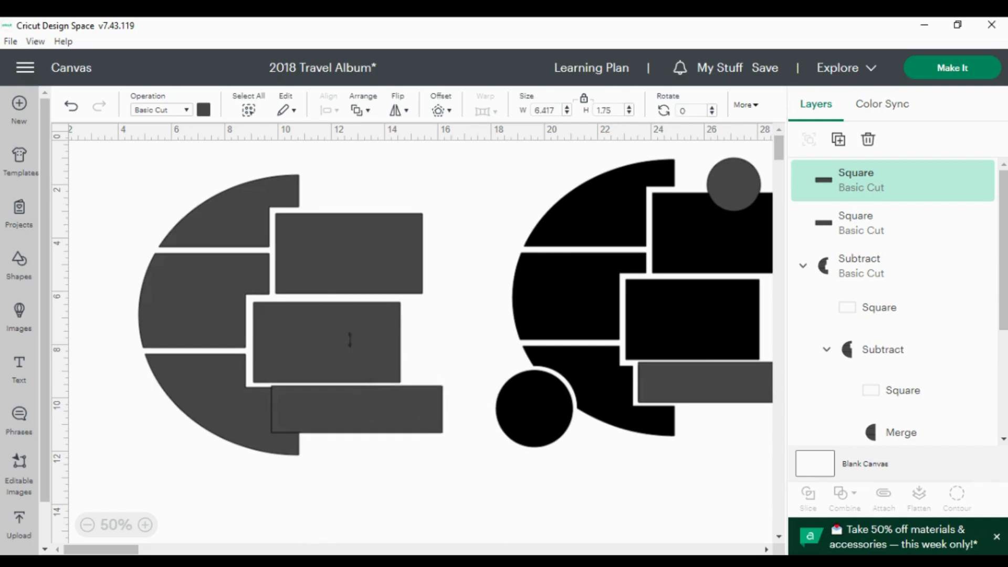
drag(323, 333, 323, 332)
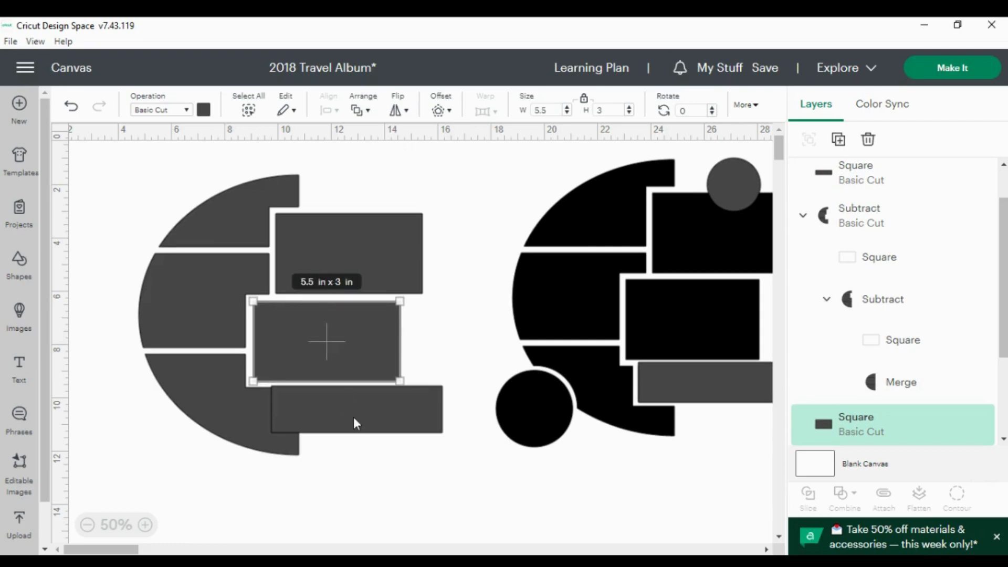
drag(354, 418, 341, 414)
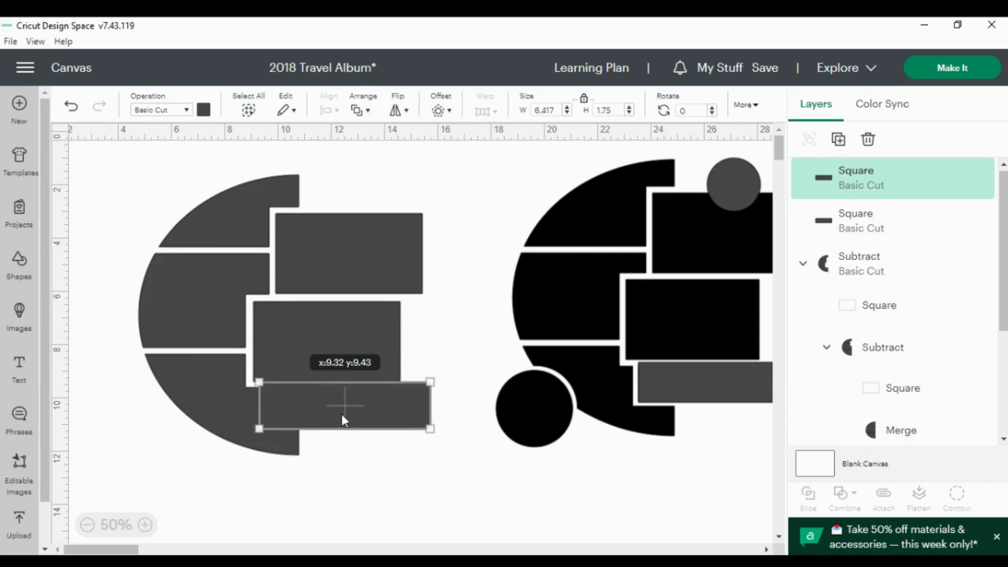
click(378, 484)
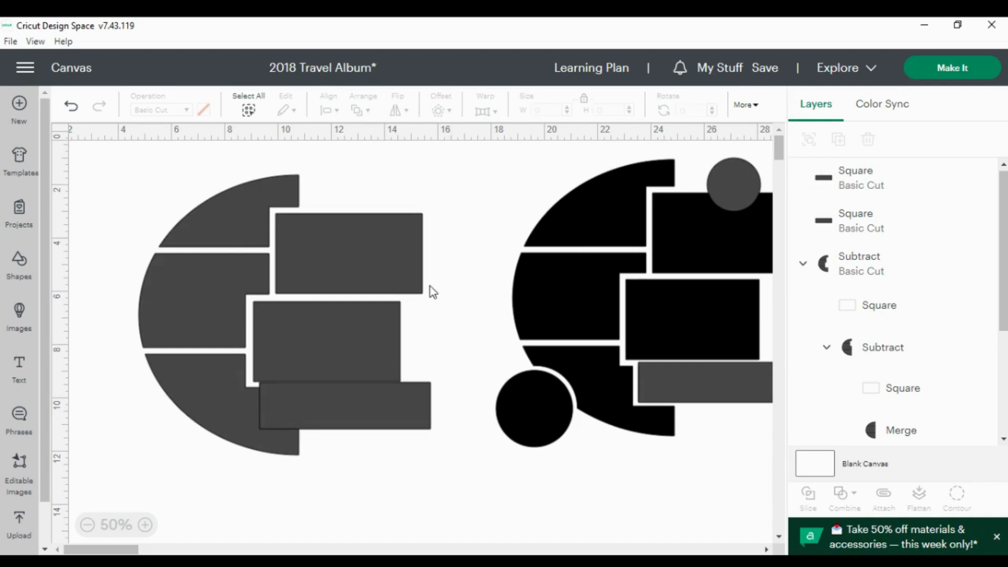
Subtract the 1.75 in high rectangle from the half circle's lower section
click(410, 403)
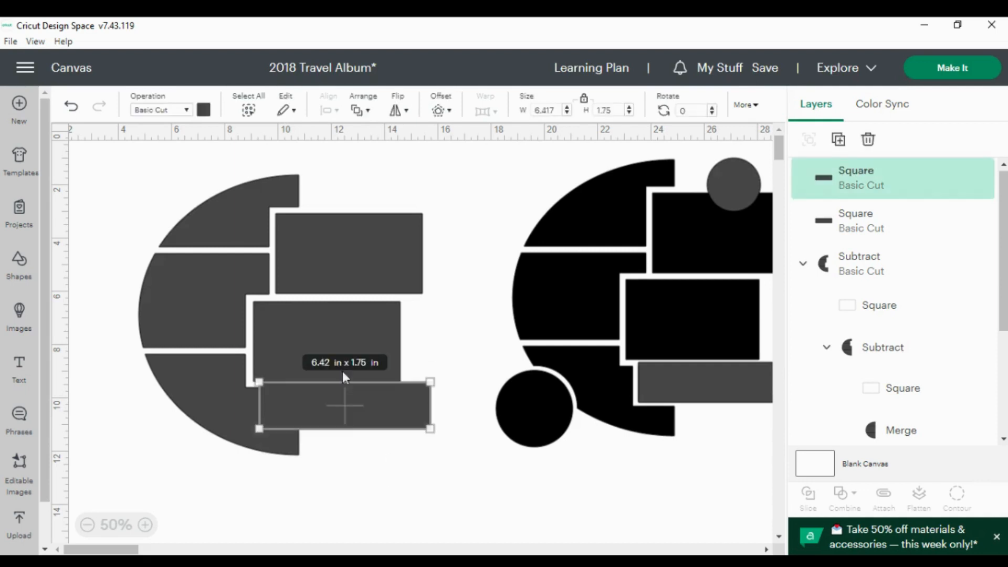
shift+click(179, 313)
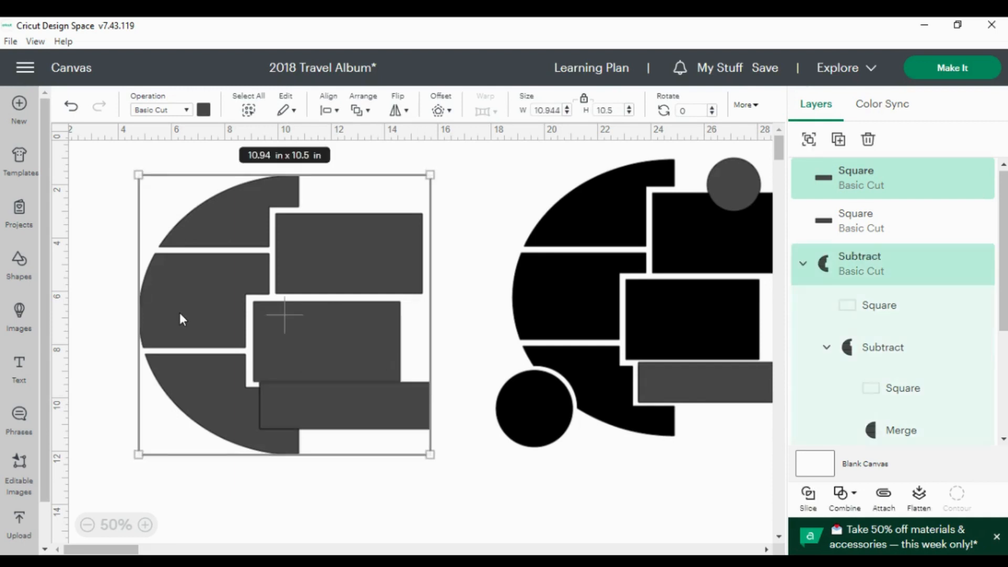
click(842, 496)
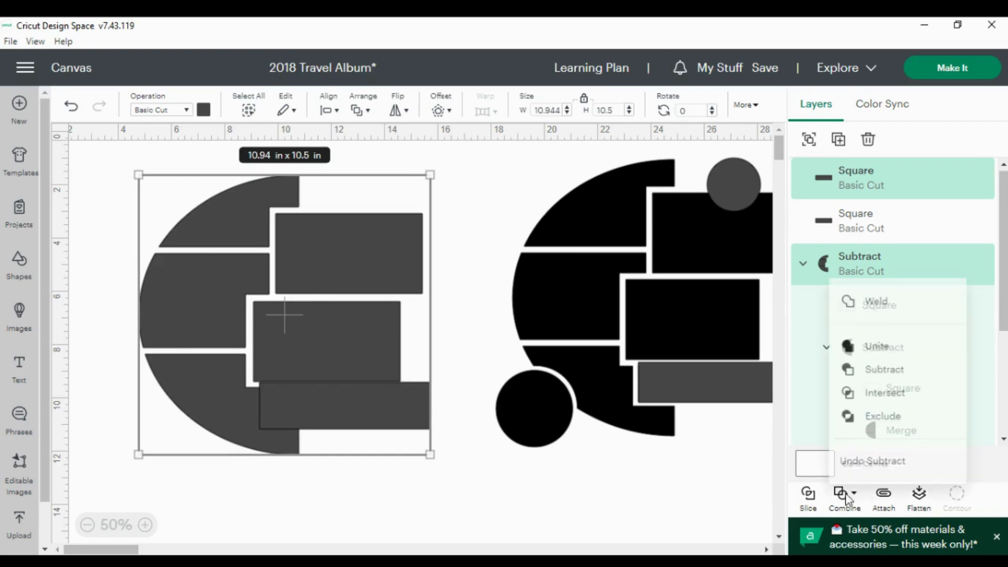
click(896, 362)
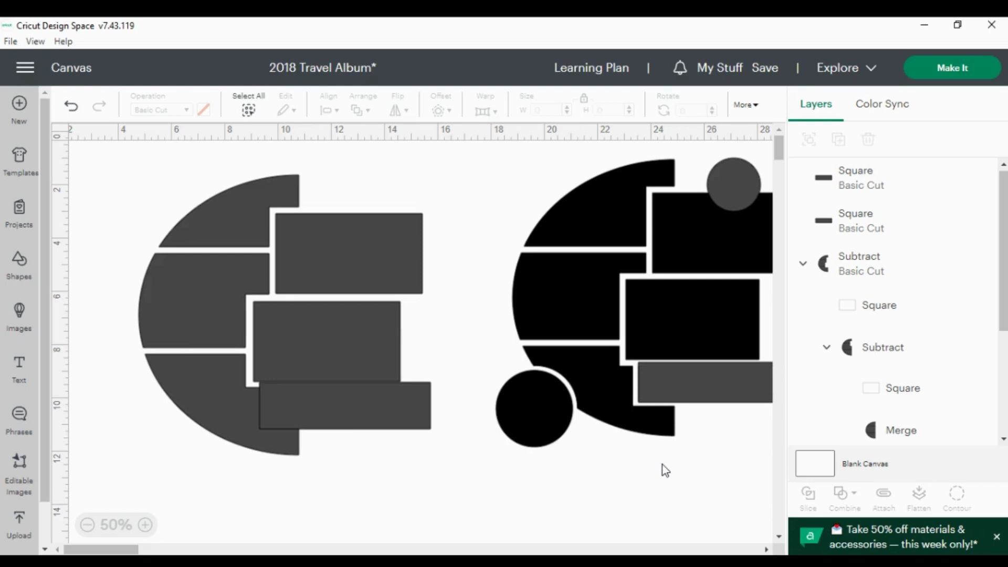
Move the set-aside 5.5 by 1.5 in rectangle into the half circle's lower notch
click(423, 463)
drag(691, 385, 362, 406)
click(354, 455)
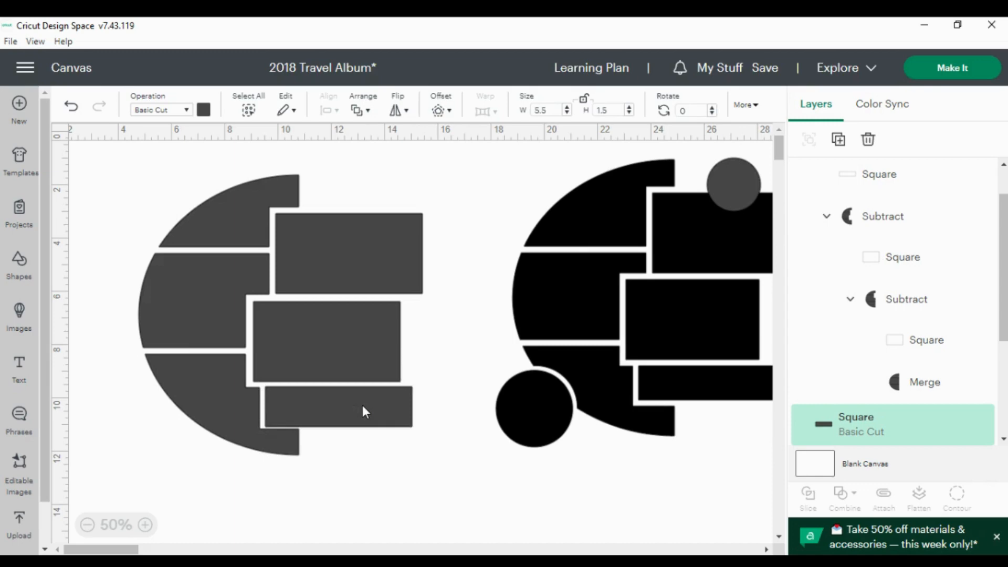
click(401, 467)
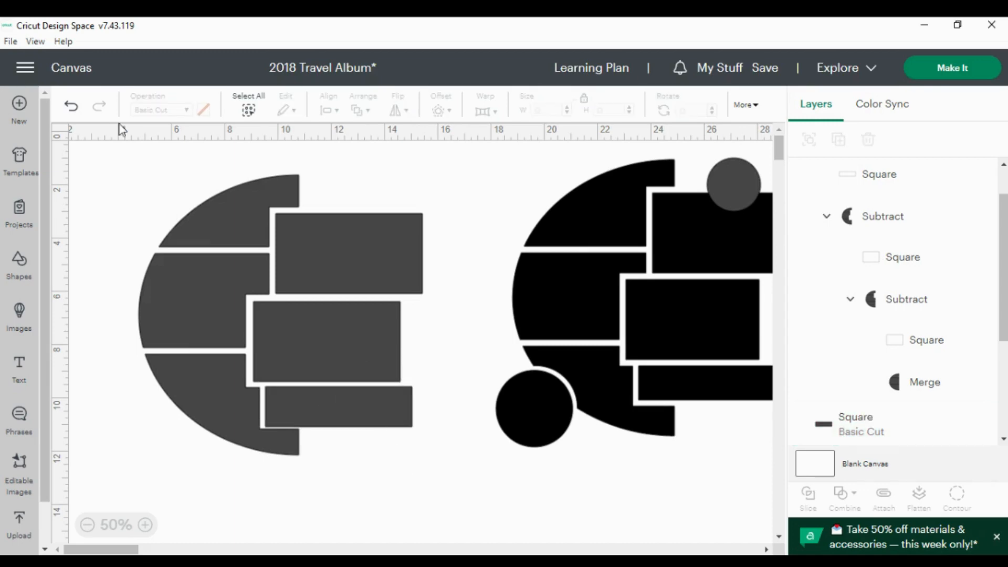
Undo the small rectangle's placement in the lower notch and the last subtraction from the half circle
click(70, 108)
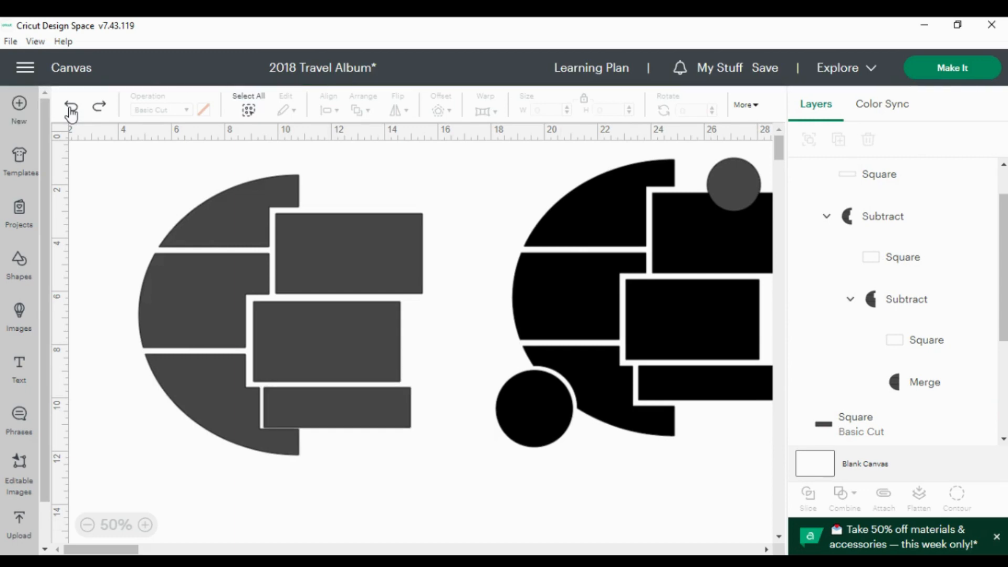
click(71, 108)
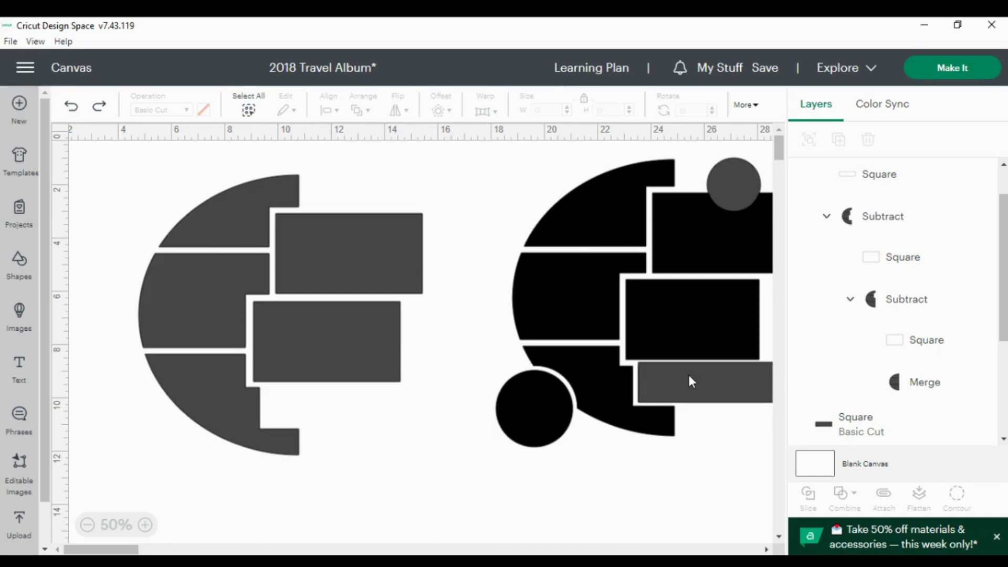
click(73, 107)
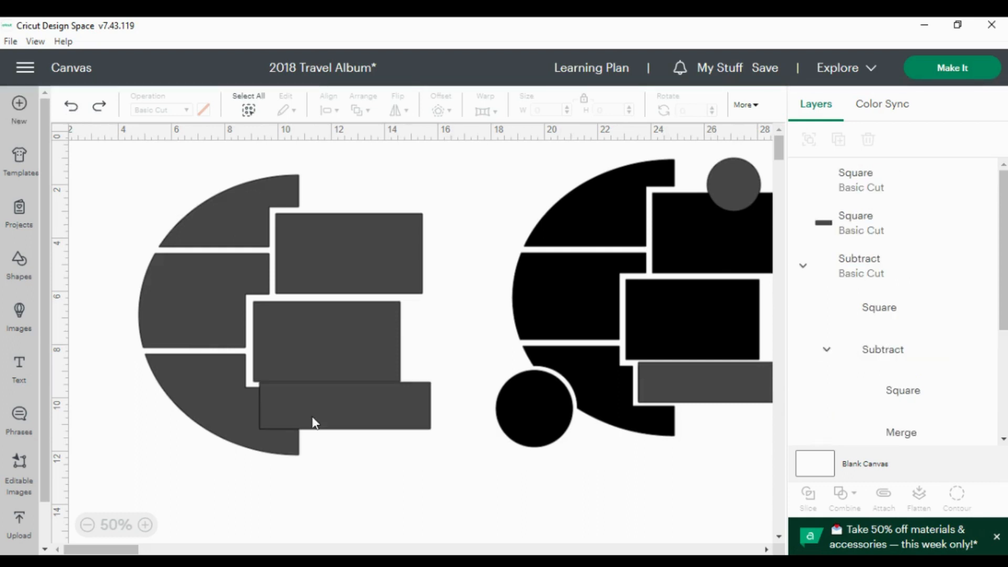
Set the lower overlapping rectangle's height to 2 in with proportions locked and shift it slightly to the right
click(317, 425)
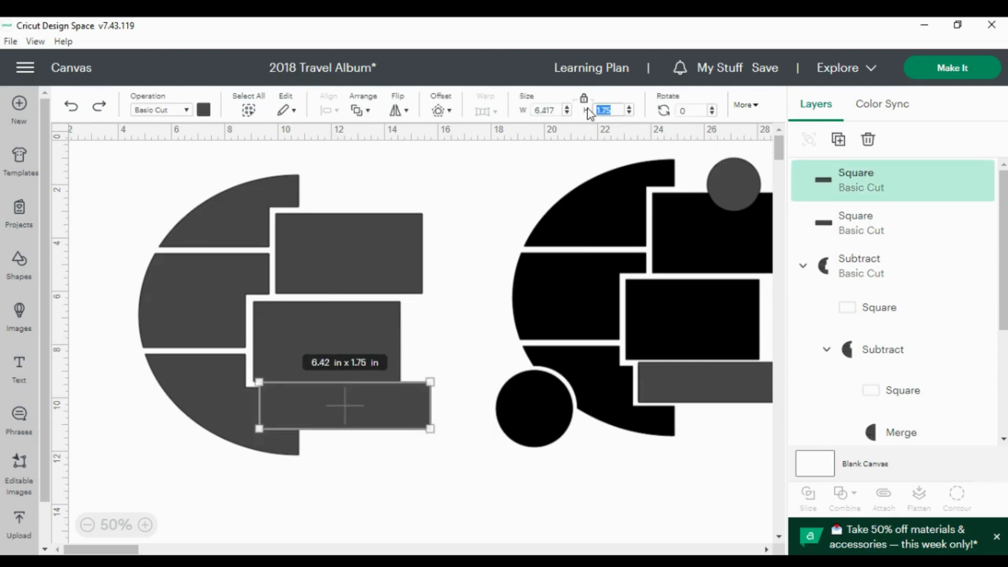
text(2)
key(Tab)
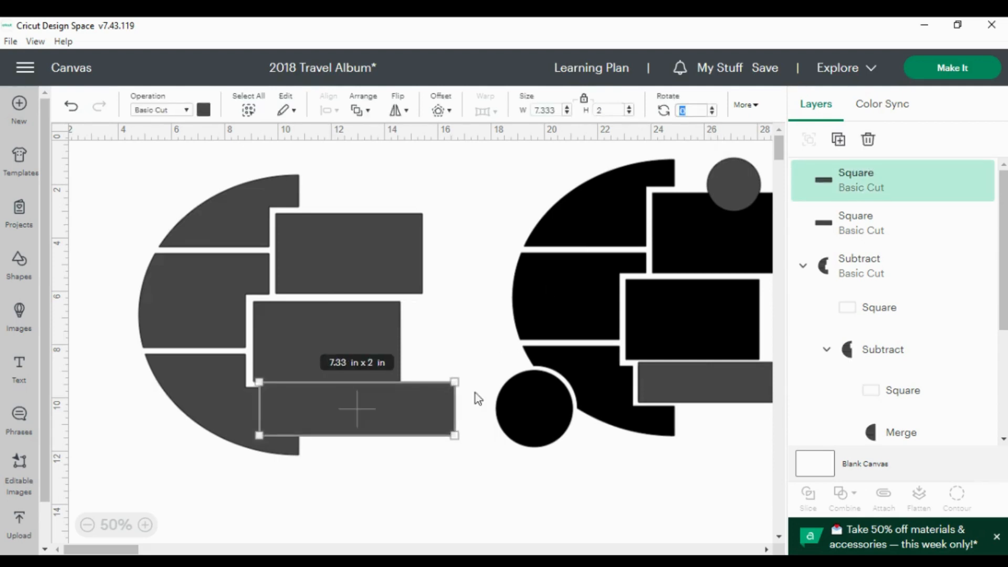
drag(351, 418, 354, 418)
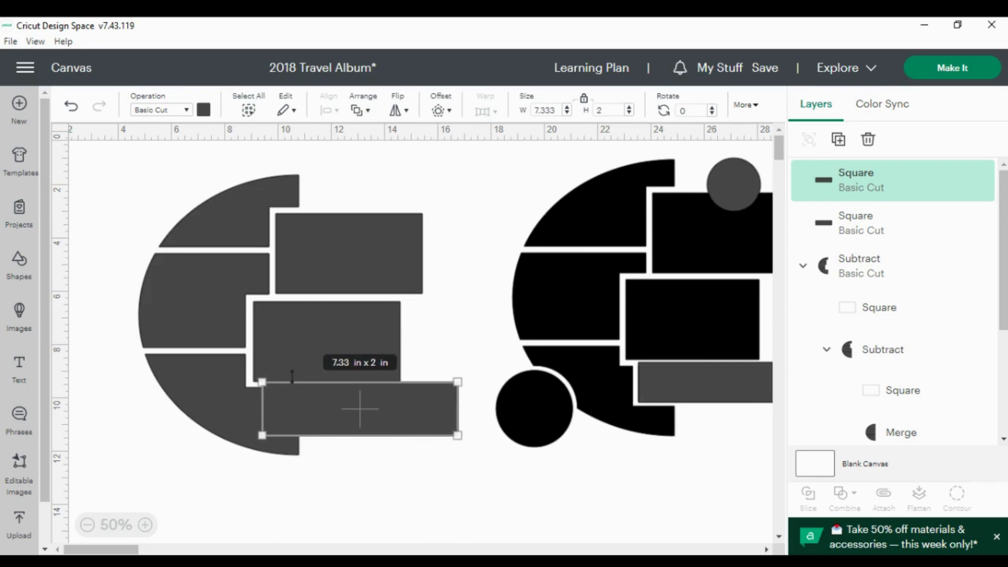
Subtract the 2 in high rectangle from the half circle to cut the lower notch
shift+click(189, 323)
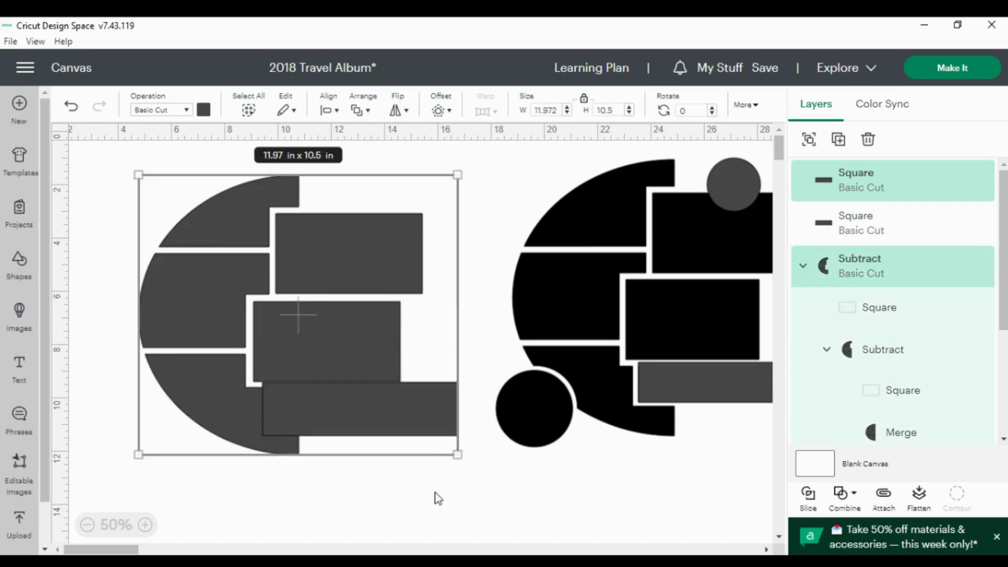
click(846, 502)
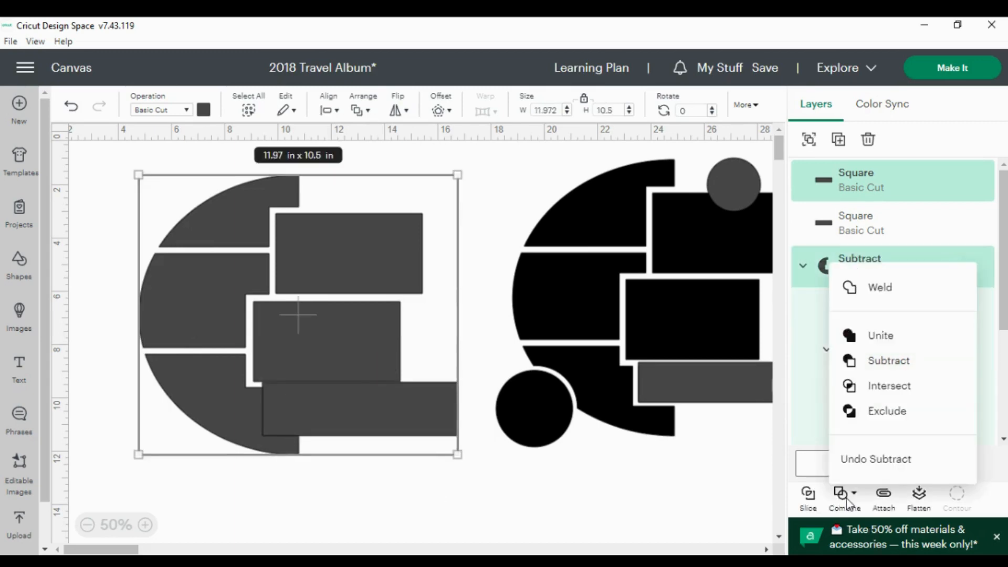
click(895, 361)
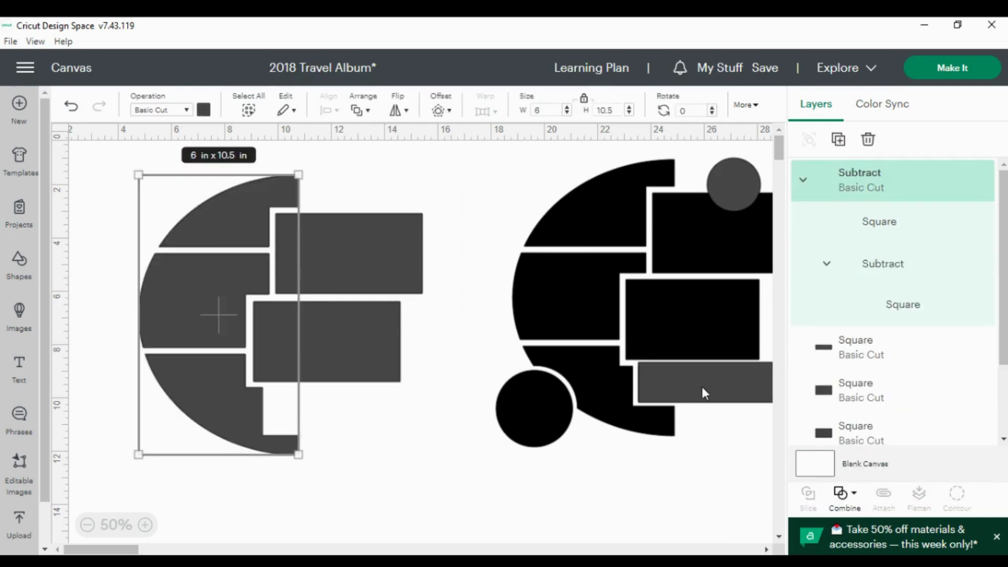
Place the set-aside 5.5 by 1.5 in rectangle in the half circle's lower notch with an even gap around it
drag(702, 386, 331, 414)
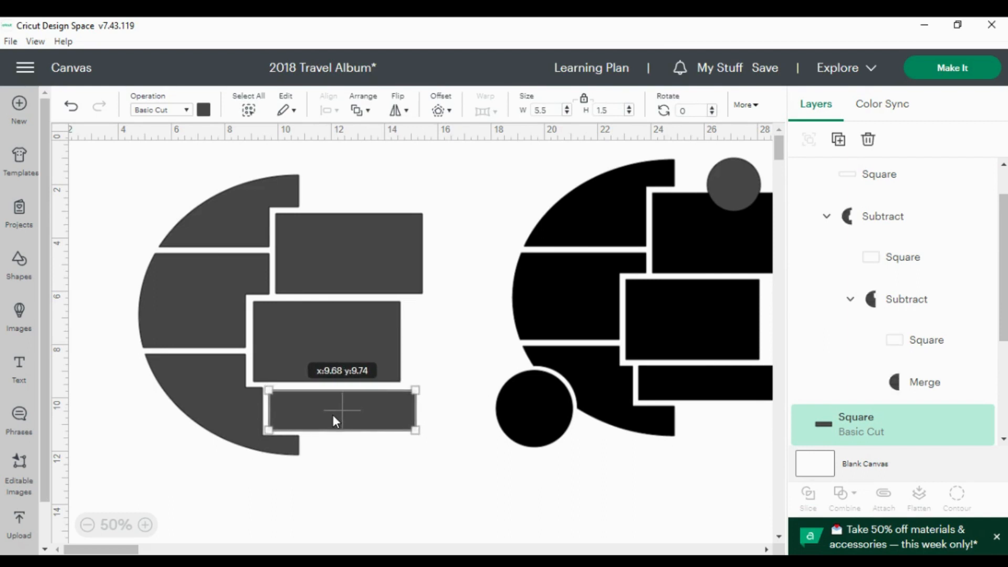
click(423, 478)
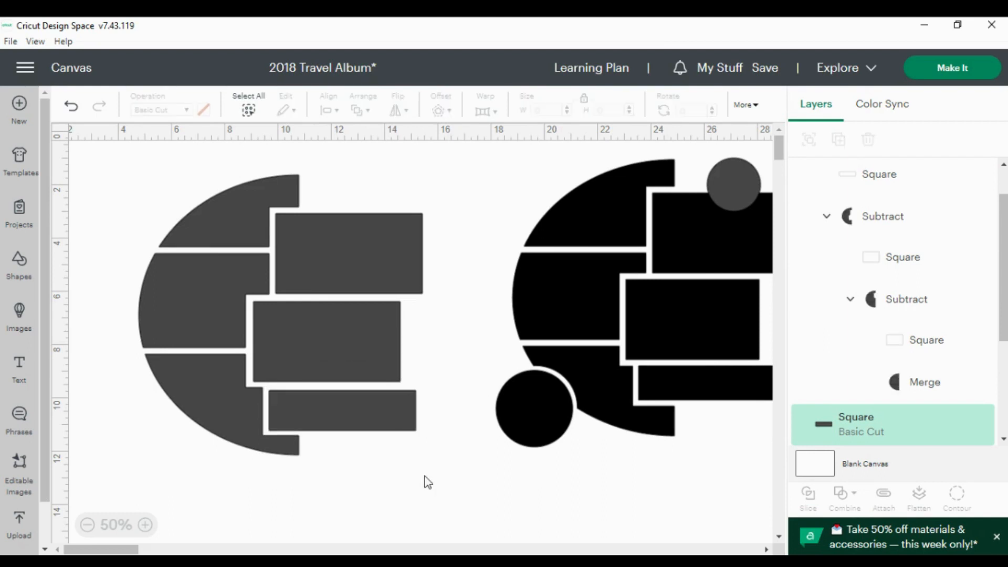
click(341, 415)
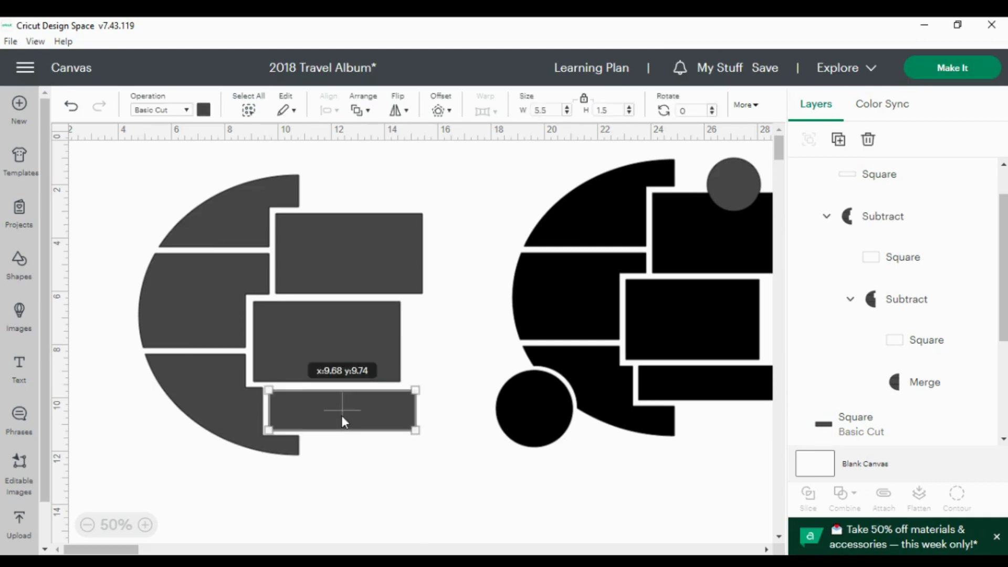
Move the 2 in circle onto the upper tip of the black reference half circle
click(399, 466)
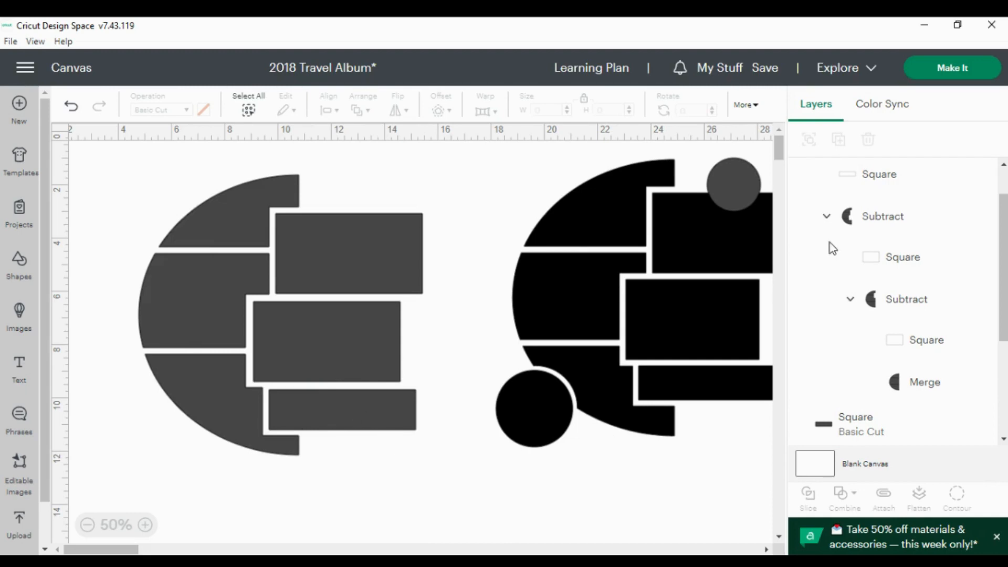
click(726, 181)
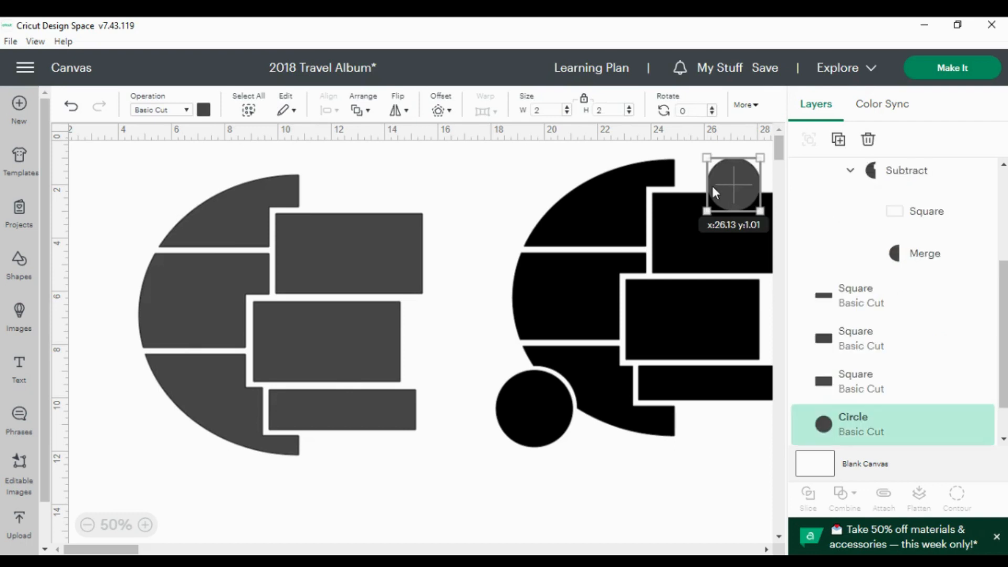
drag(714, 191, 639, 203)
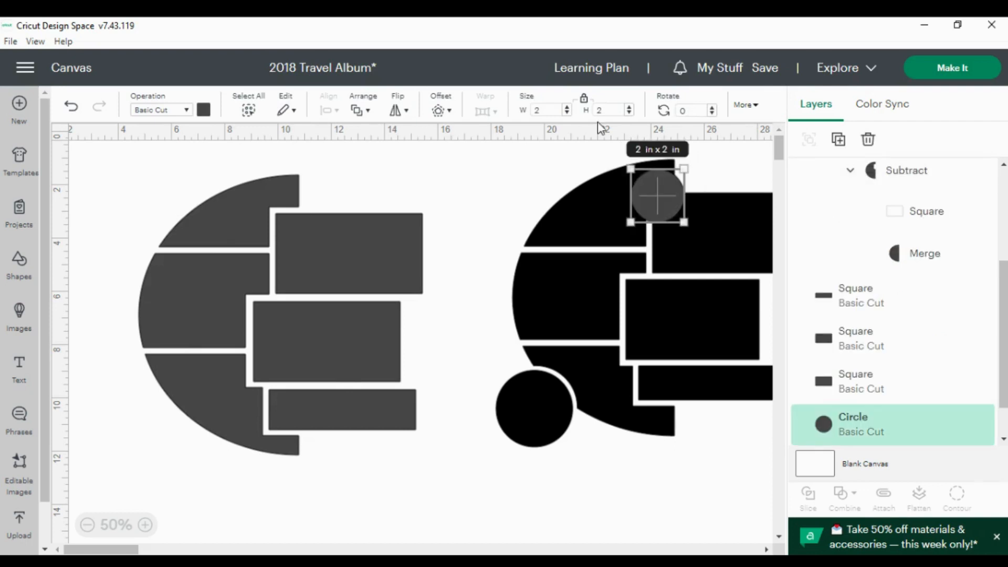
Weld the notched half circle and its three fitted rectangles into a single shape
click(487, 175)
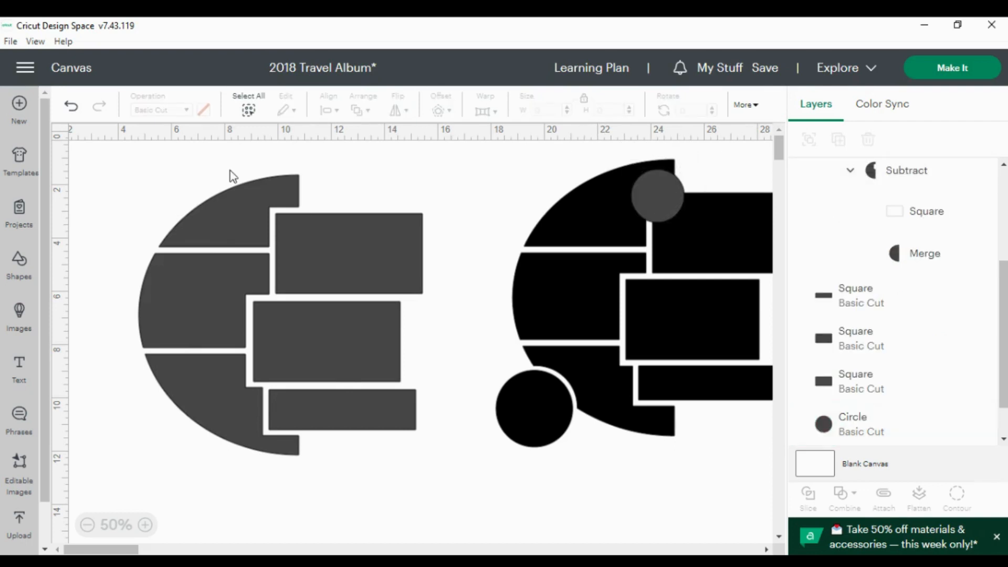
drag(151, 184, 362, 257)
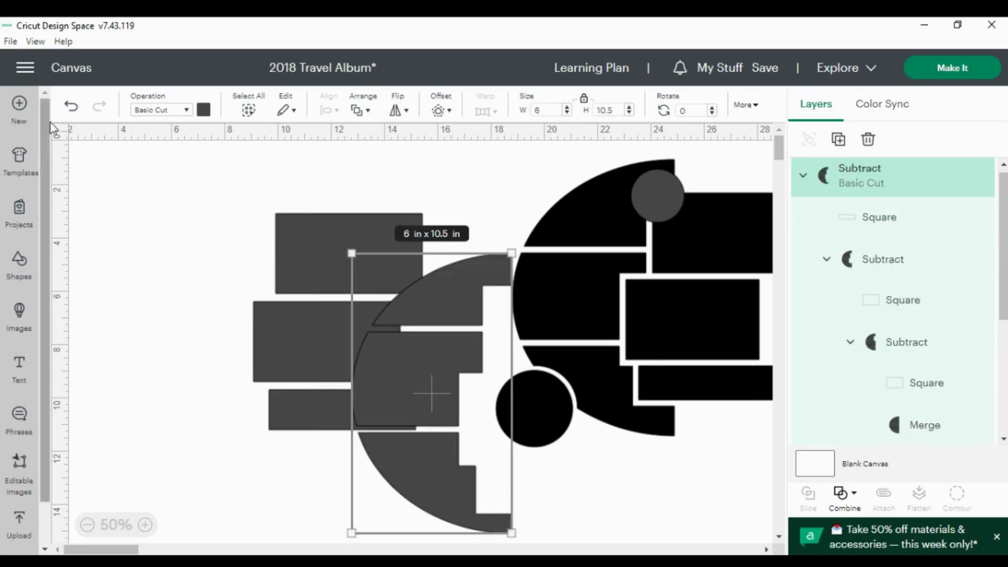
click(69, 110)
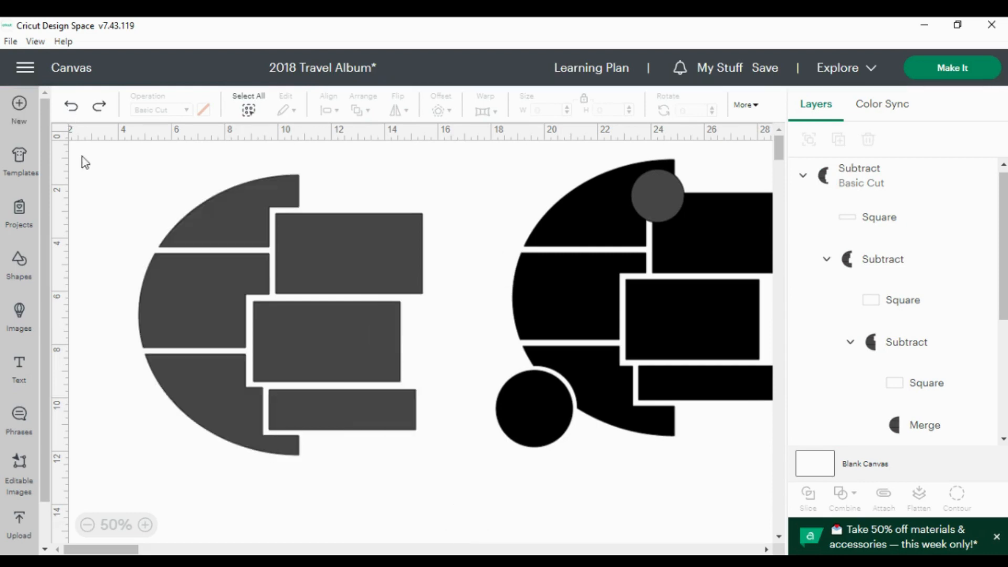
drag(79, 149, 433, 480)
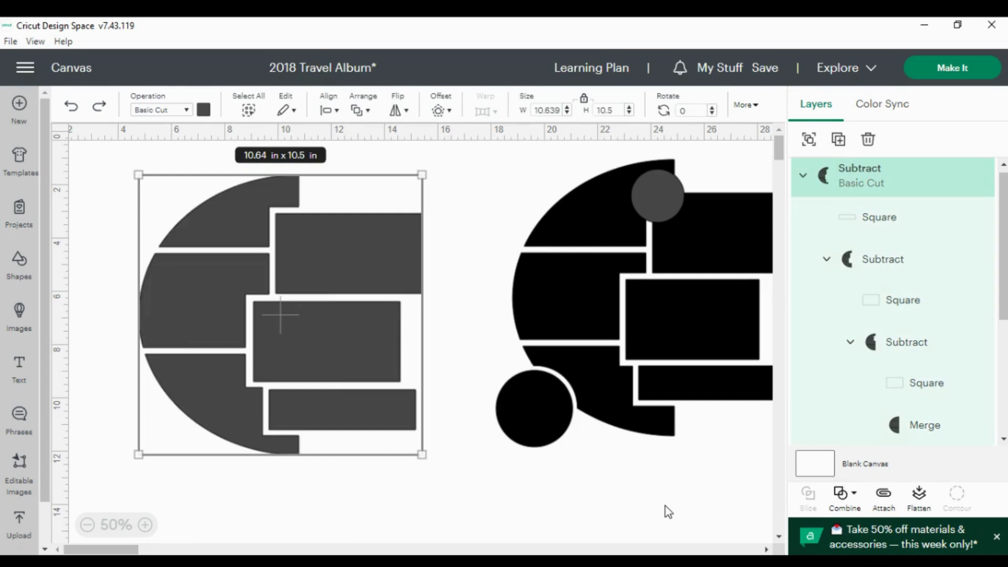
click(842, 494)
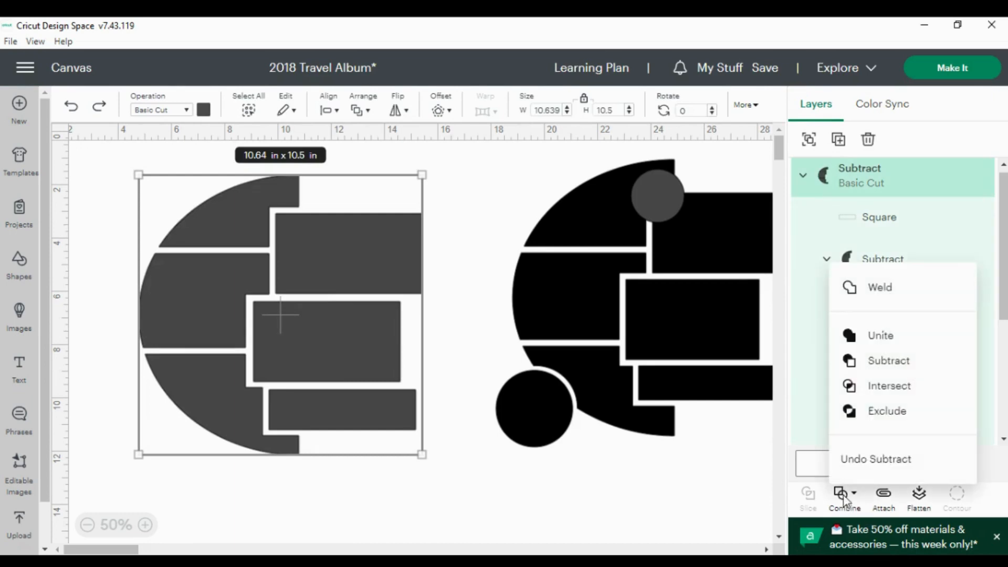
click(677, 490)
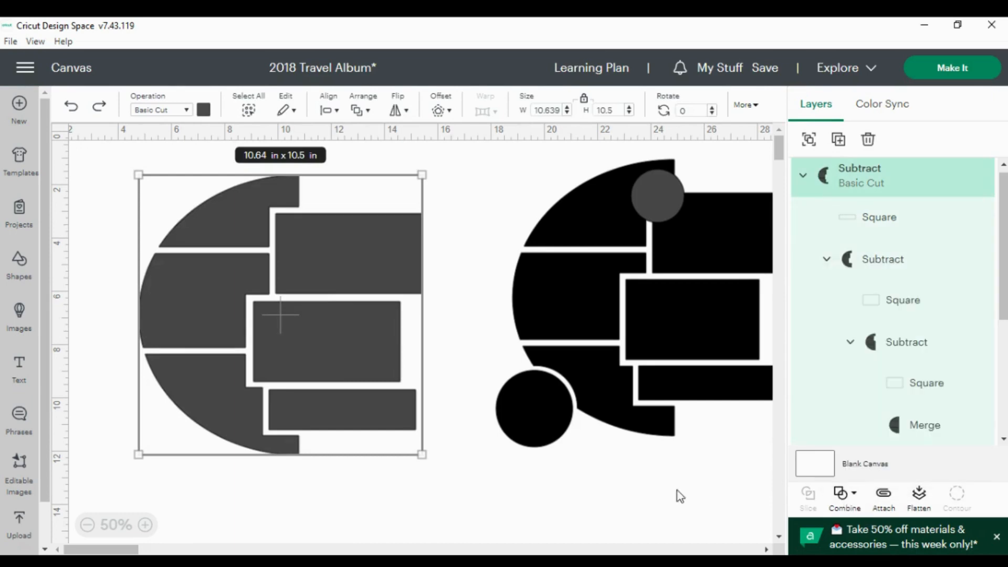
click(677, 490)
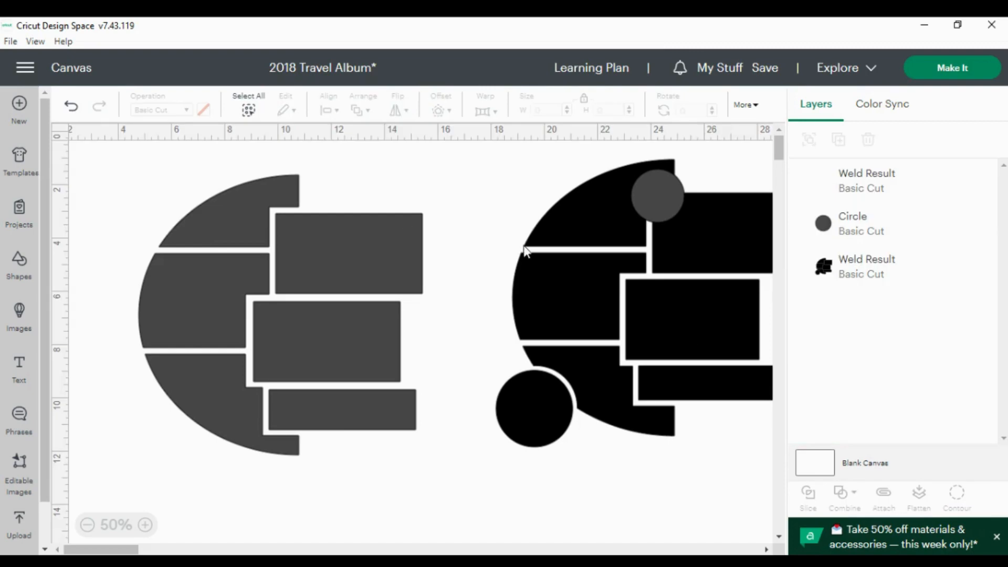
Move the circle onto the lower curved edge of the welded layout and set its size to 3 by 3 in
drag(647, 205, 168, 443)
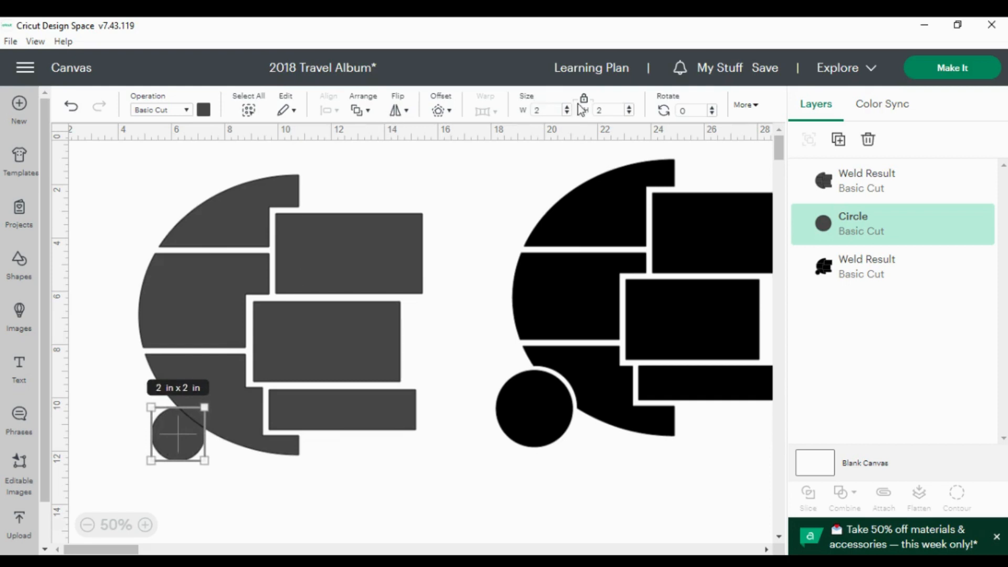
click(537, 112)
text(3)
key(Tab)
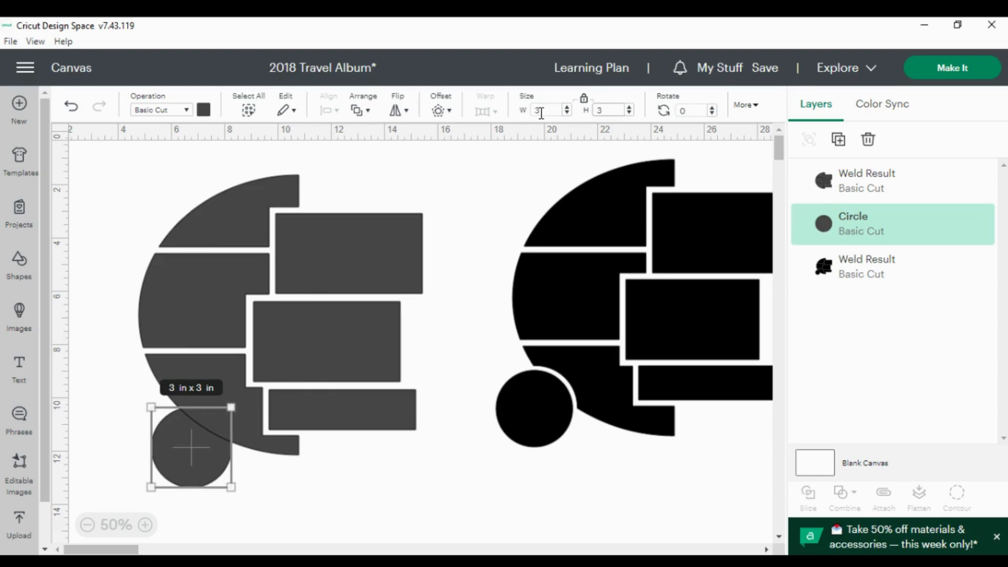
Bring the 3 in circle in front of the welded layout and shift it slightly up and left along the curved edge
click(361, 110)
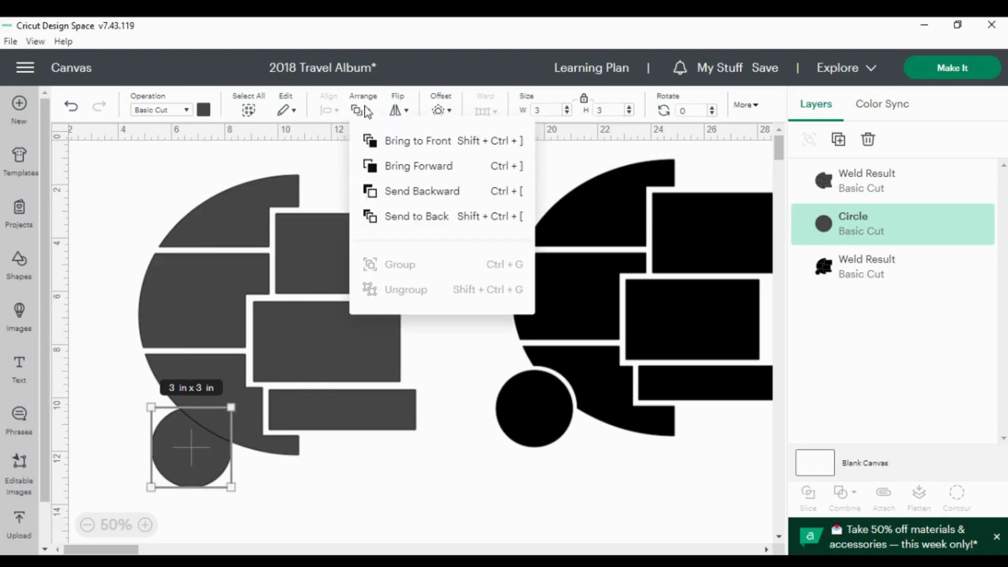
click(188, 171)
click(324, 464)
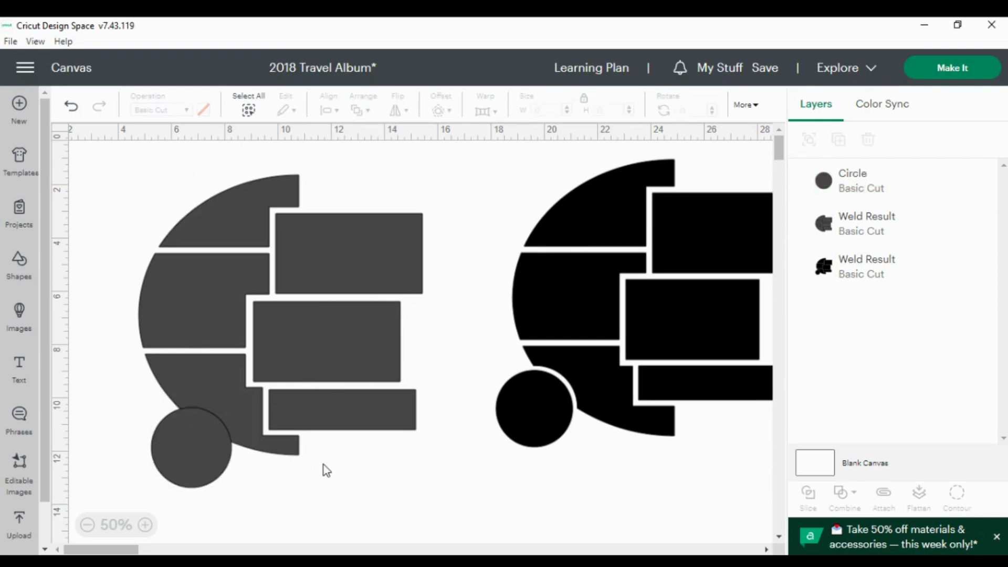
drag(199, 437, 183, 423)
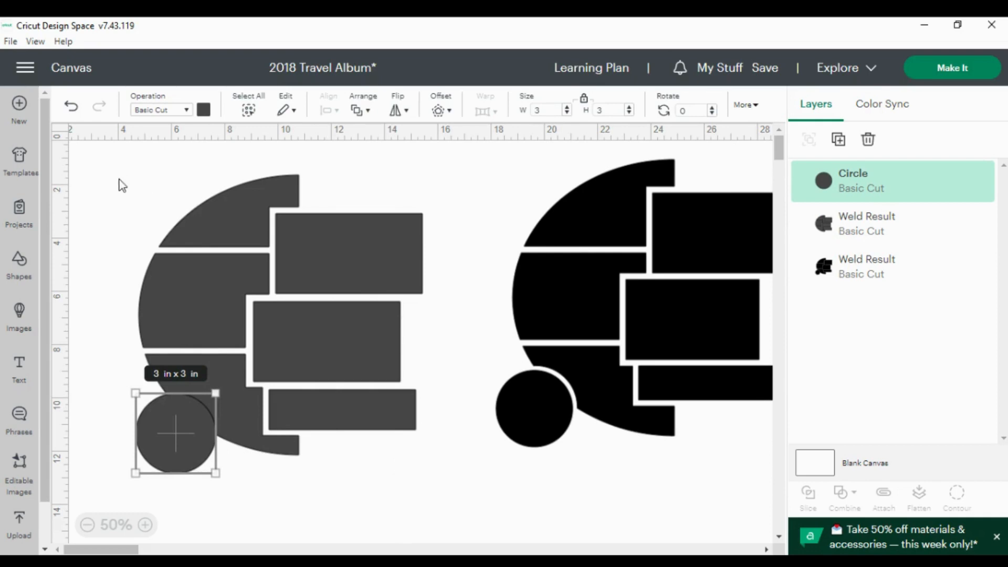
Subtract the 3 in circle from the welded layout to cut a round notch in its lower curved edge
drag(123, 181, 247, 473)
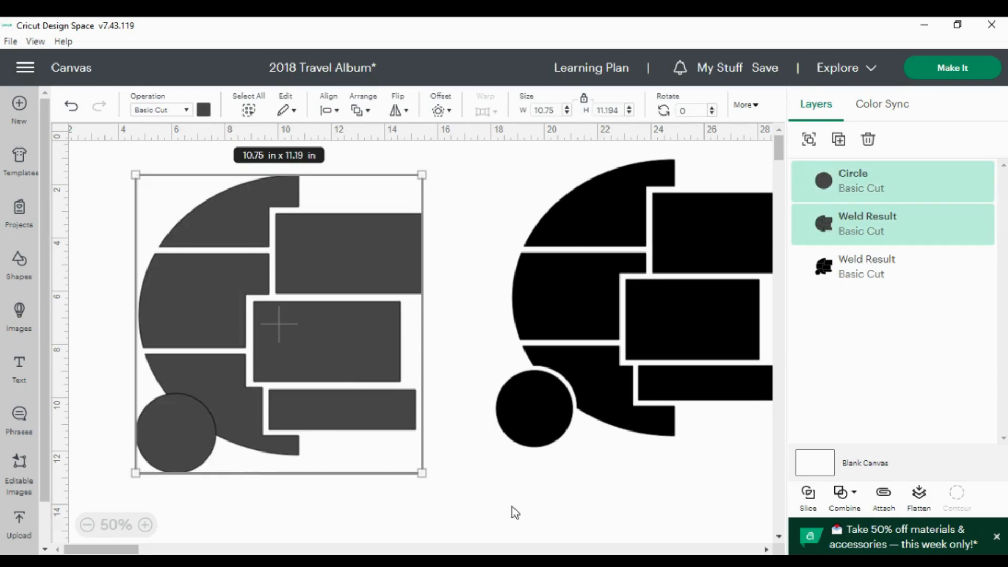
click(845, 498)
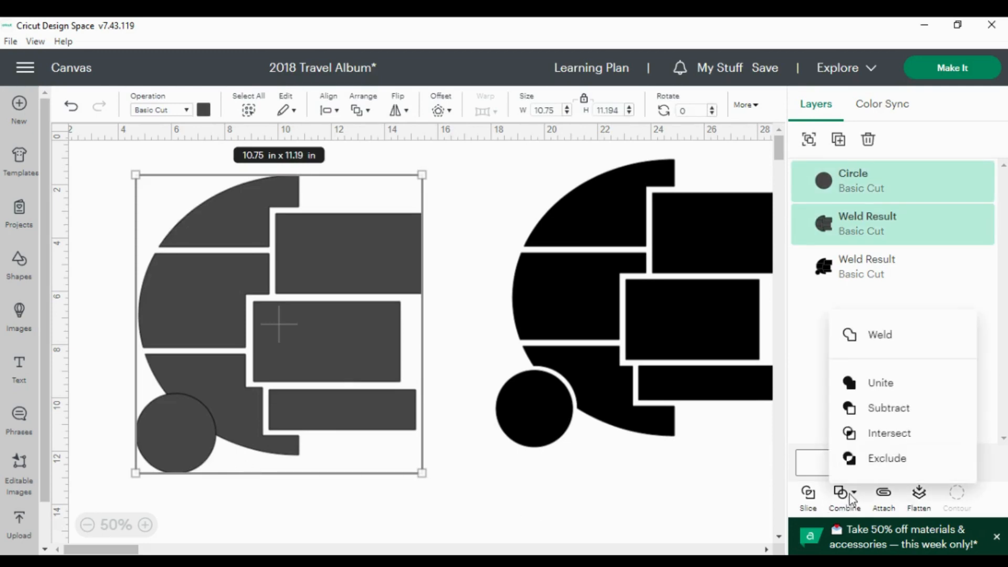
click(894, 412)
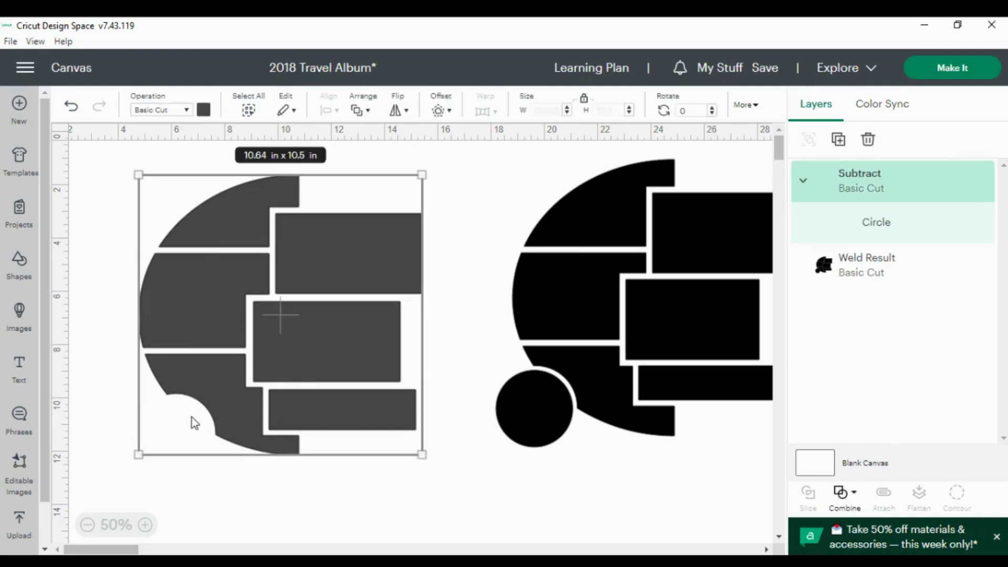
Place a new 2.5 in circle in the layout's round notch with an even gap and combine it with the other pieces
click(19, 259)
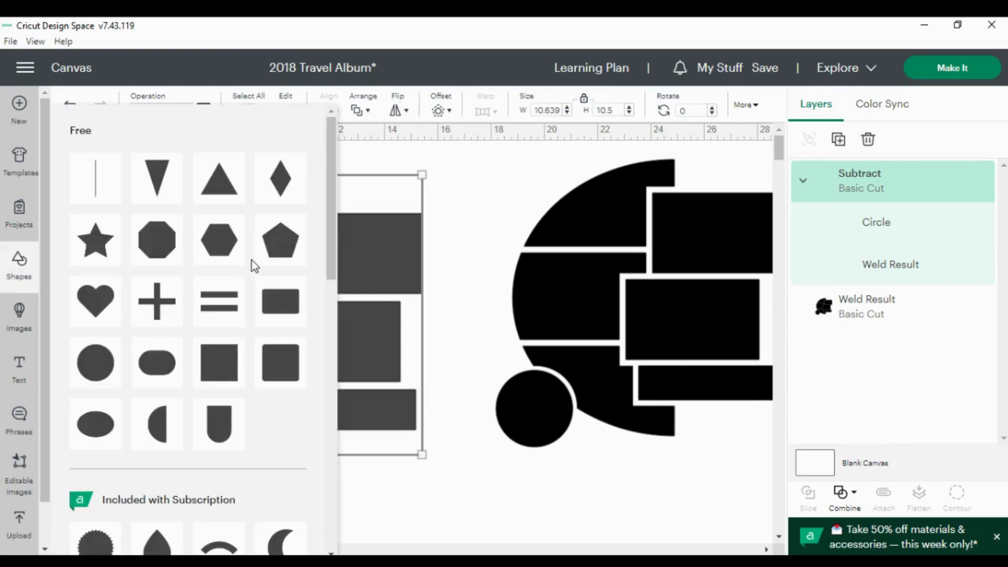
click(96, 362)
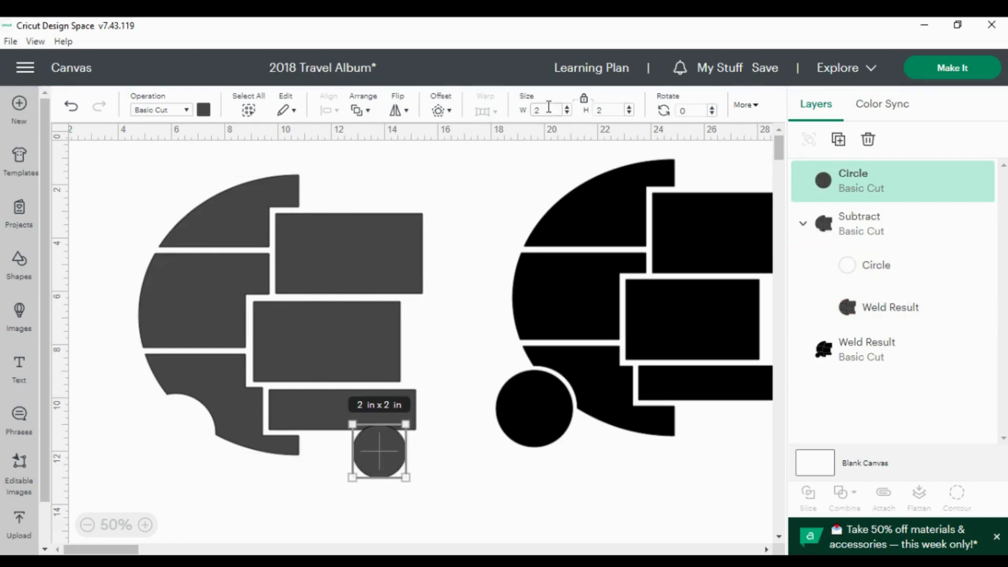
key(Tab)
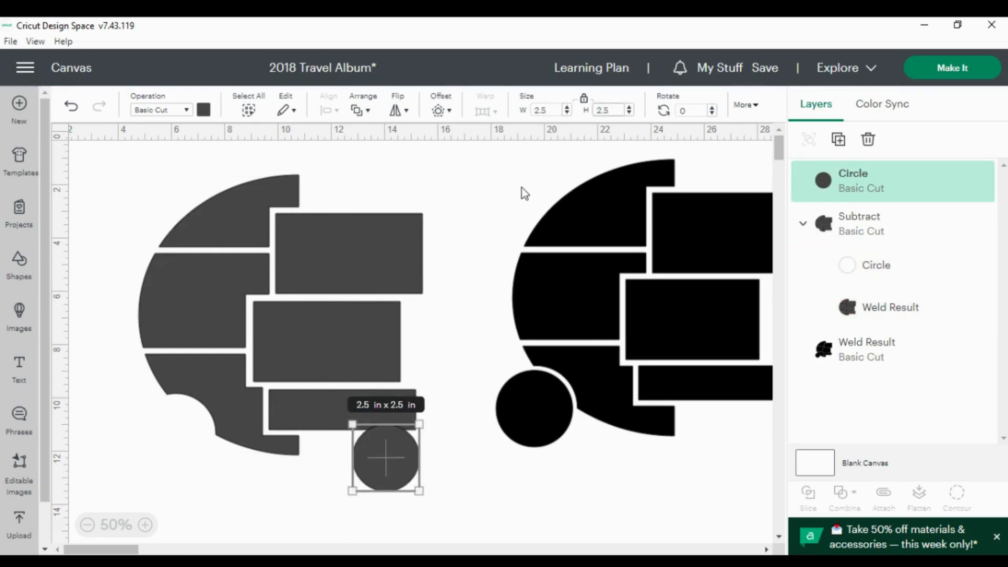
drag(394, 470, 183, 446)
drag(119, 201, 326, 472)
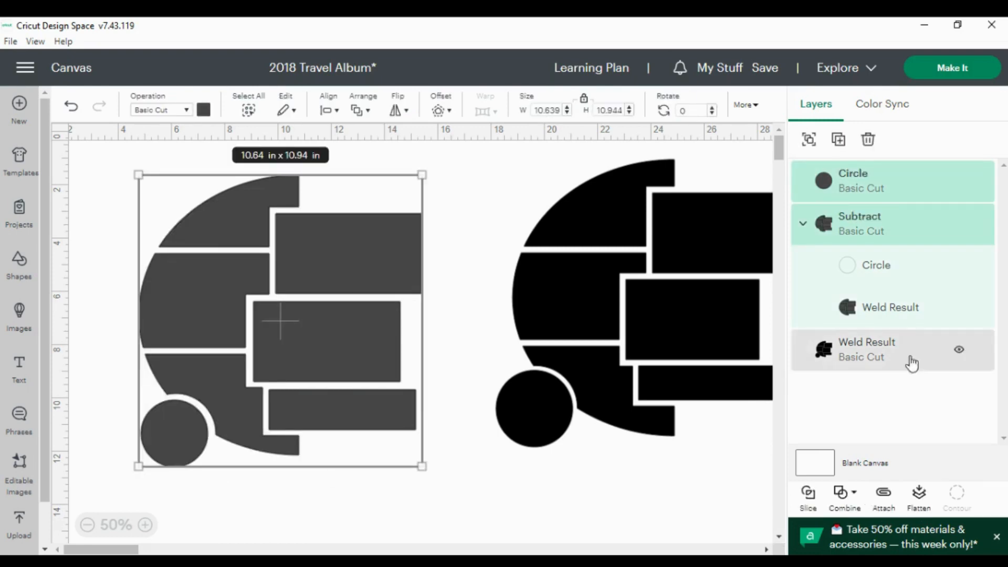
click(846, 495)
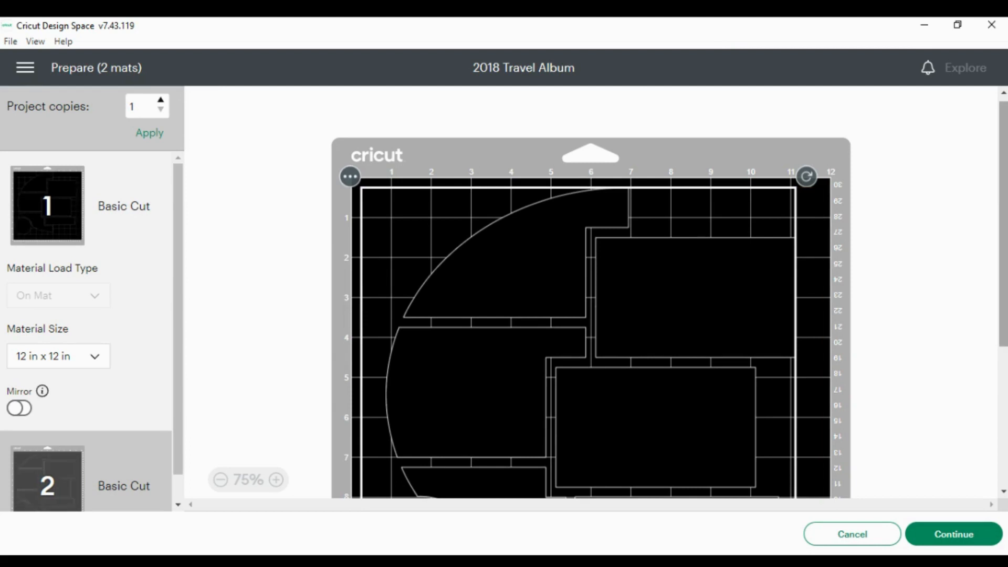
Shift the layout about 0.3 in right and down on the first mat and check that all its pieces fit the 12 x 12 in material
scroll(591, 299, down, 2)
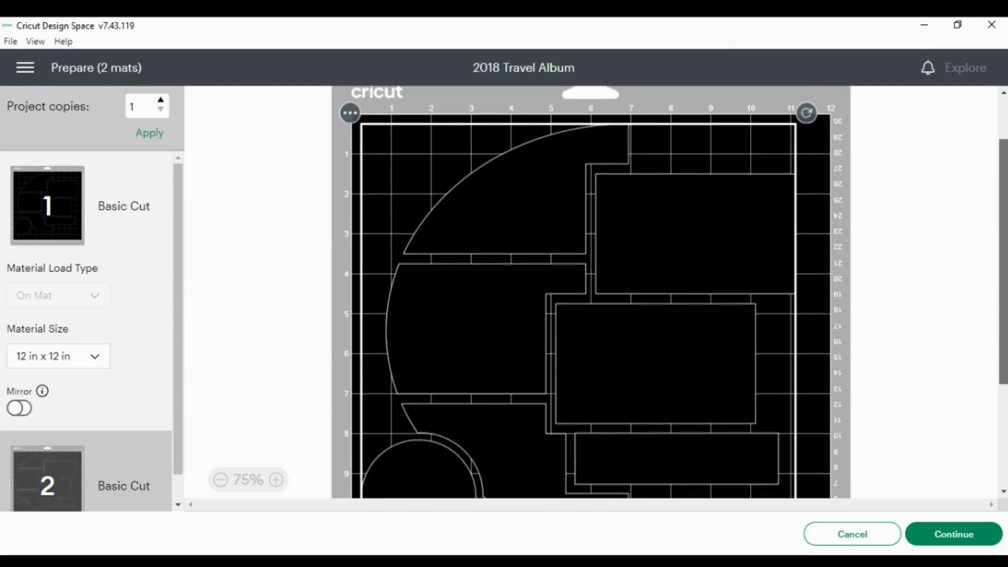
drag(646, 252, 657, 261)
scroll(658, 261, down, 3)
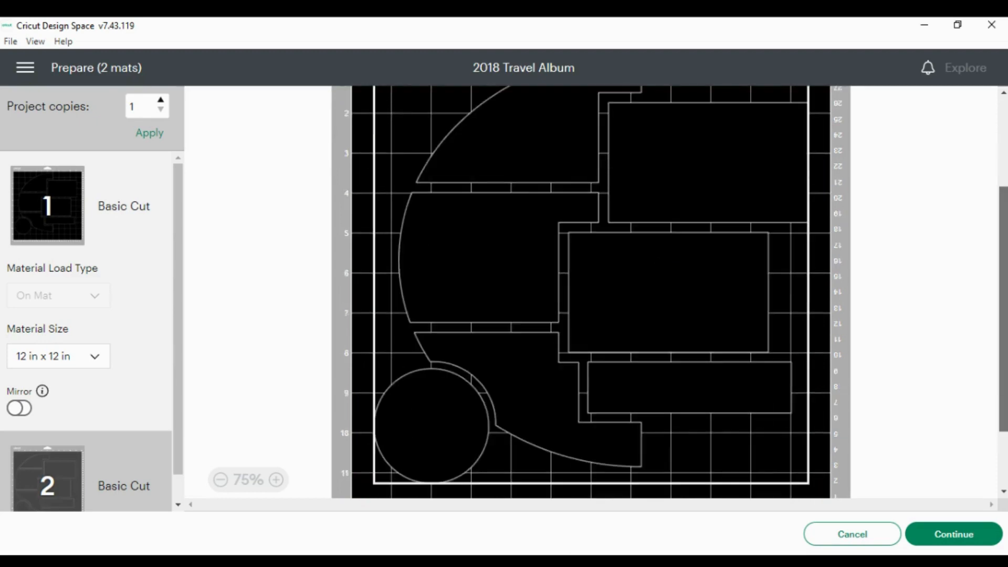
scroll(519, 366, down, 1)
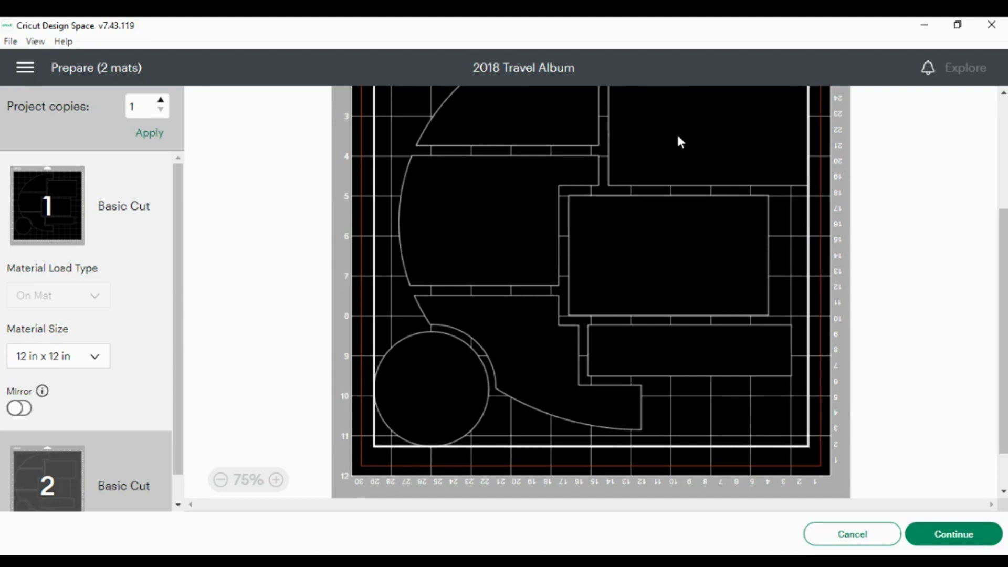
scroll(1005, 282, up, 3)
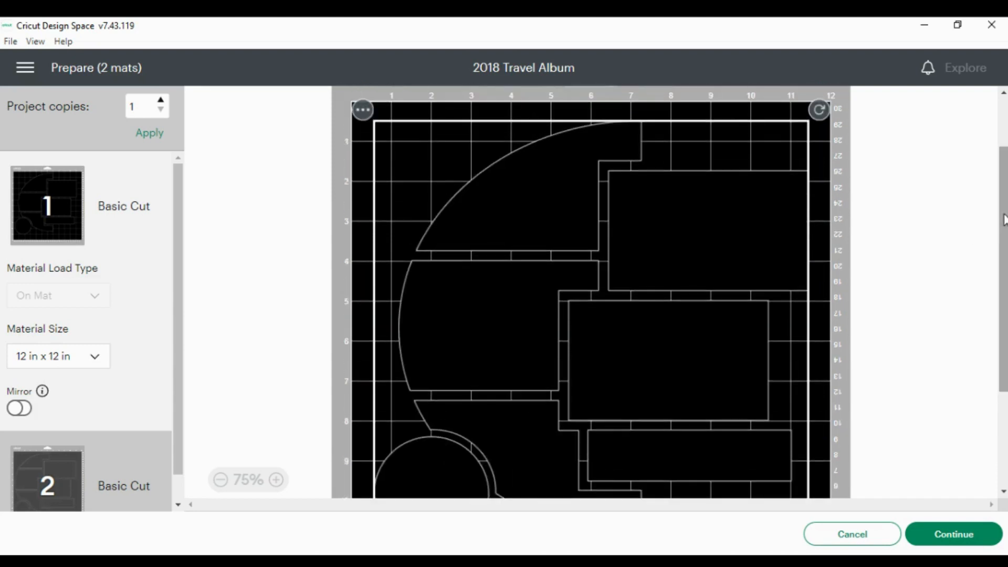
scroll(735, 182, down, 1)
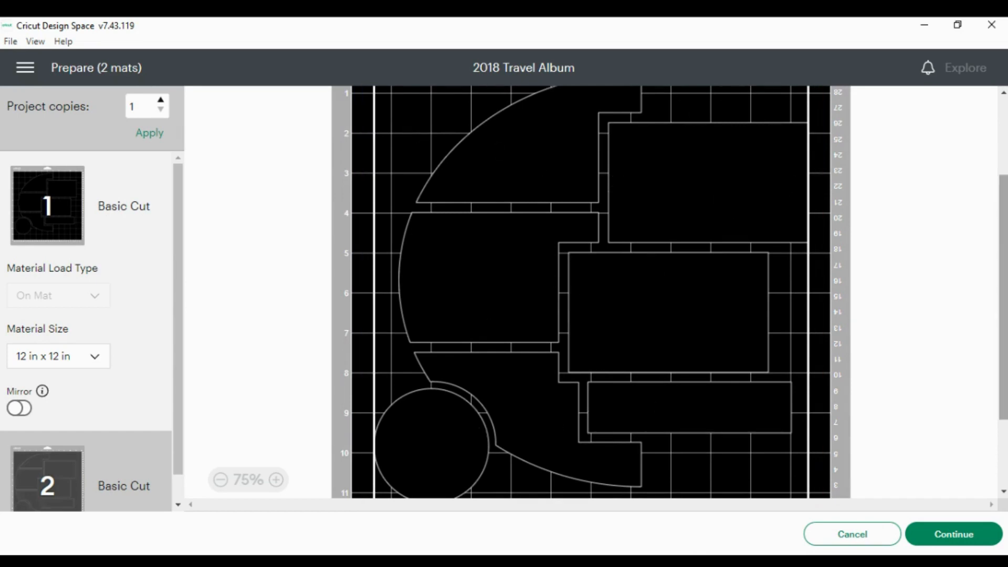
scroll(1004, 253, up, 2)
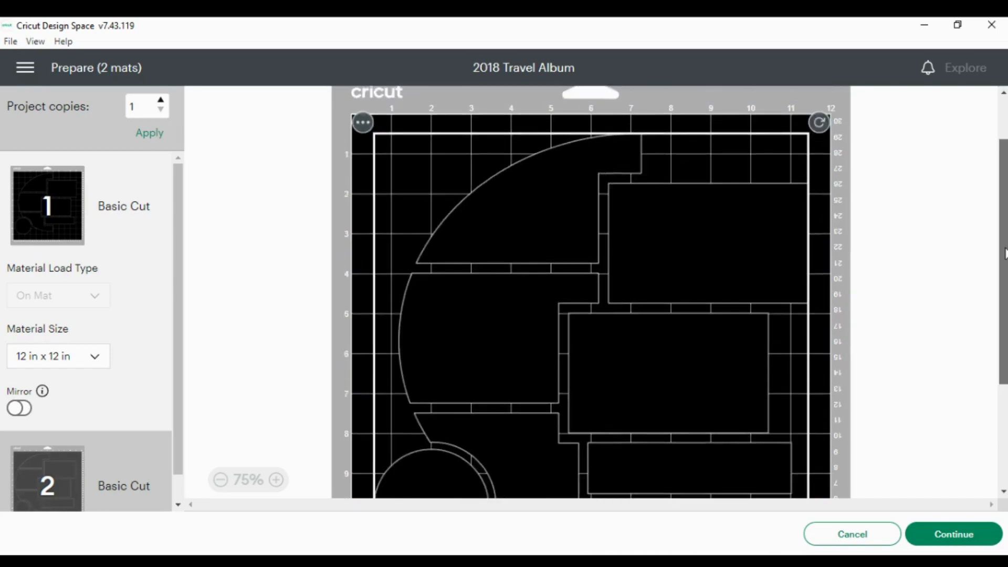
scroll(1005, 253, down, 1)
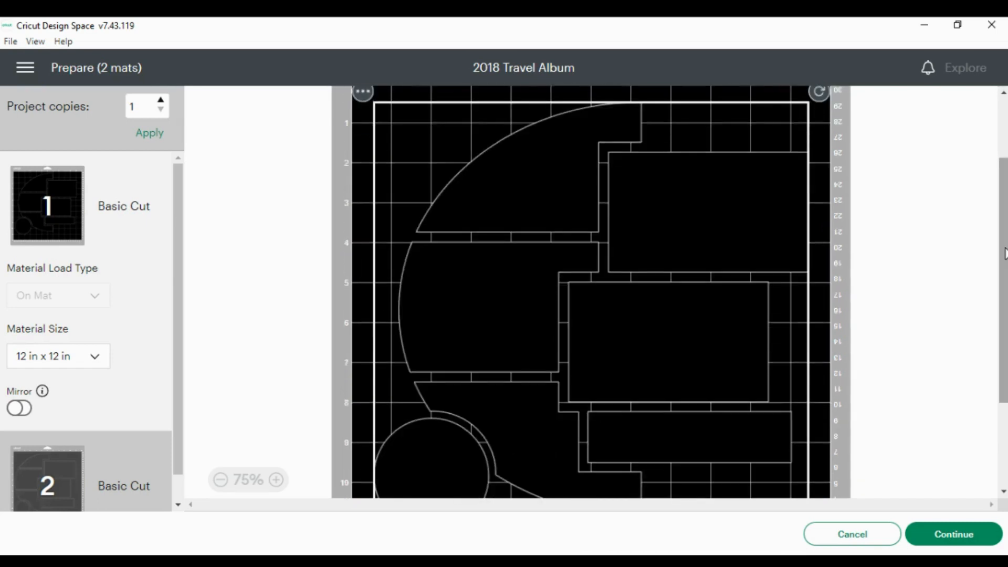